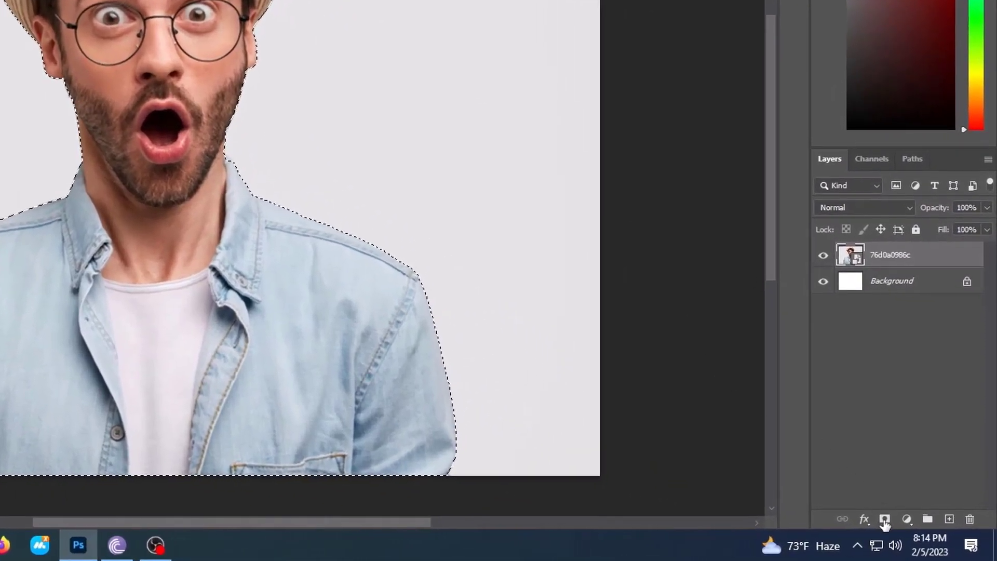
Mask the man's photo layer with the current selection and delete the white Background layer.
left_click(885, 520)
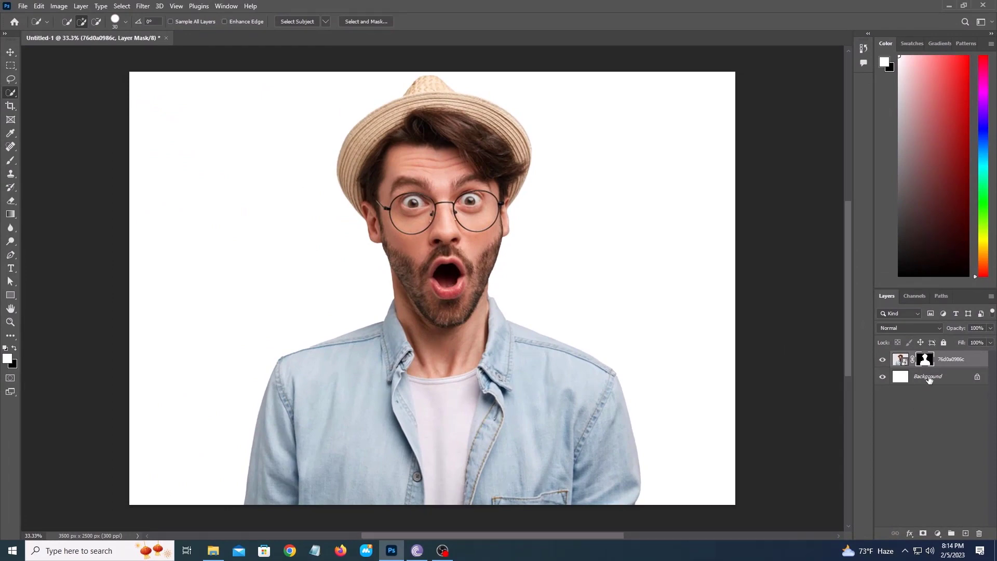
left_click(929, 378)
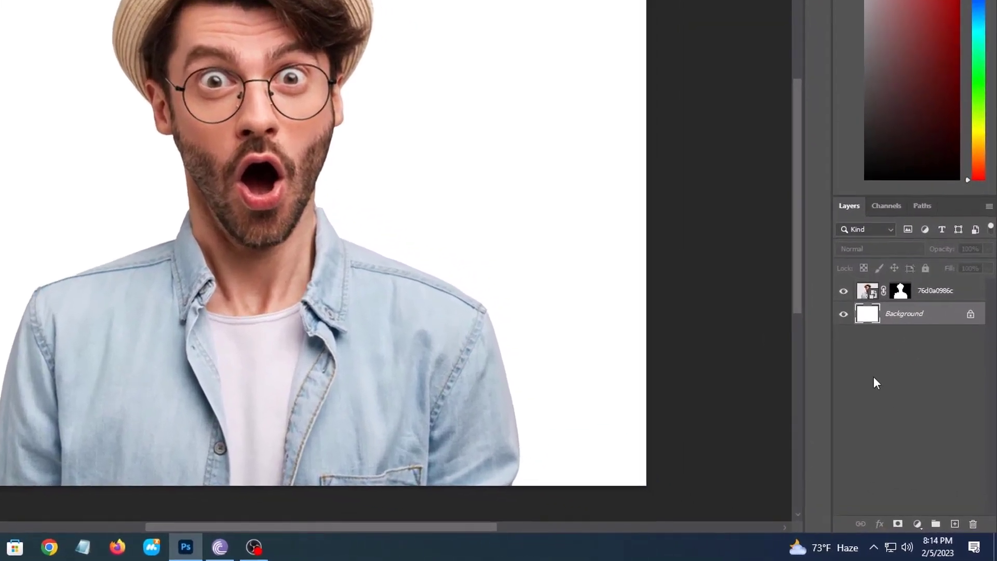
left_click(973, 524)
left_click(263, 84)
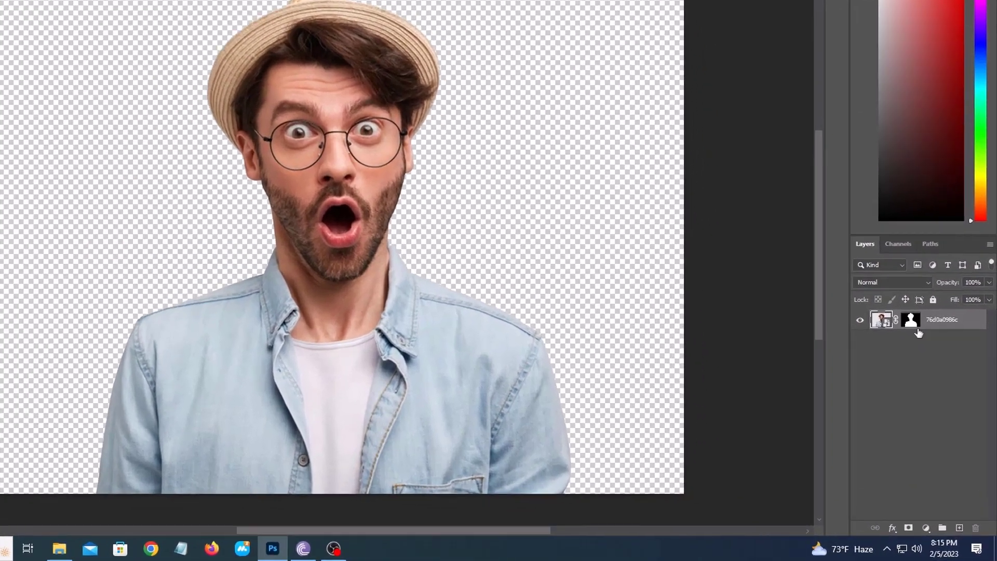
Convert the masked photo layer 76d0a0986c to a smart object.
right_click(932, 323)
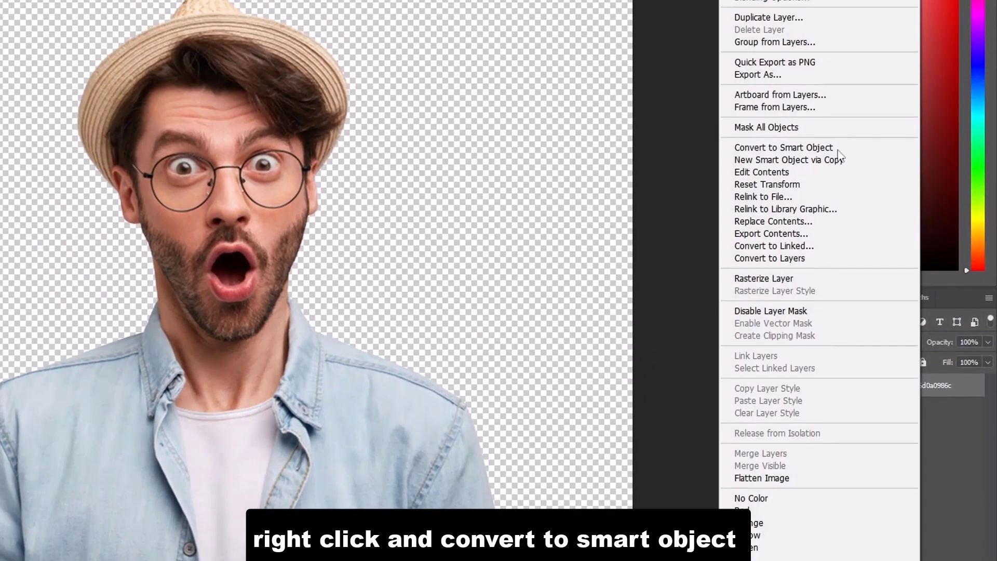
left_click(783, 148)
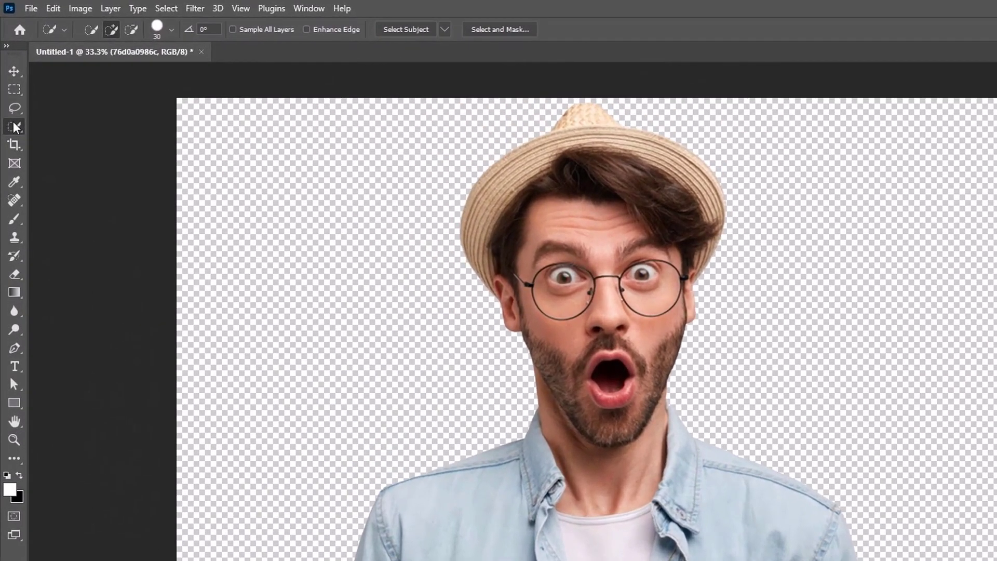
Select the man's hat, hair, face and ears with the Quick Selection tool.
right_click(15, 128)
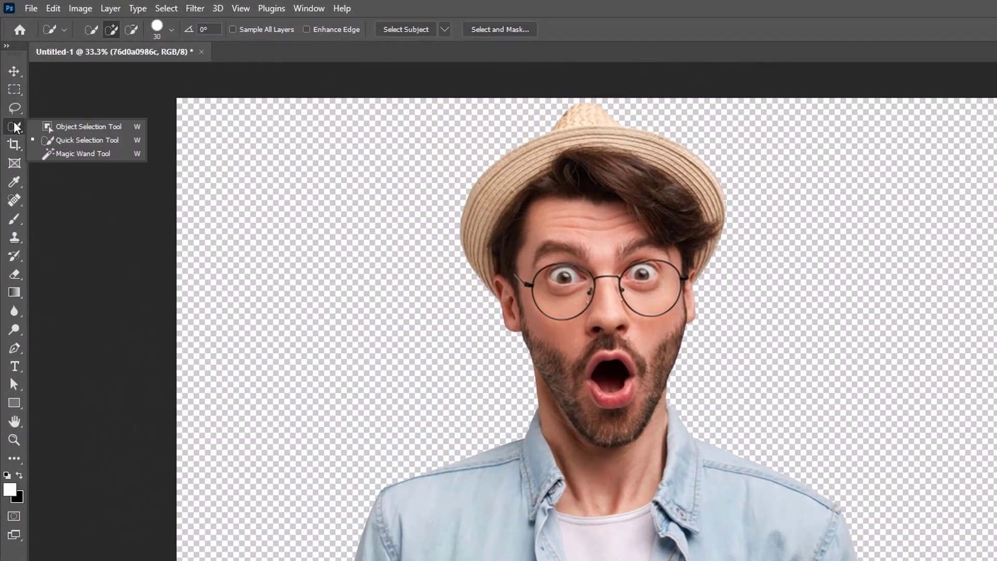
left_click(102, 144)
mouse_move(593, 181)
left_mouse_down()
mouse_move(577, 144)
mouse_move(588, 112)
mouse_move(697, 180)
left_mouse_up()
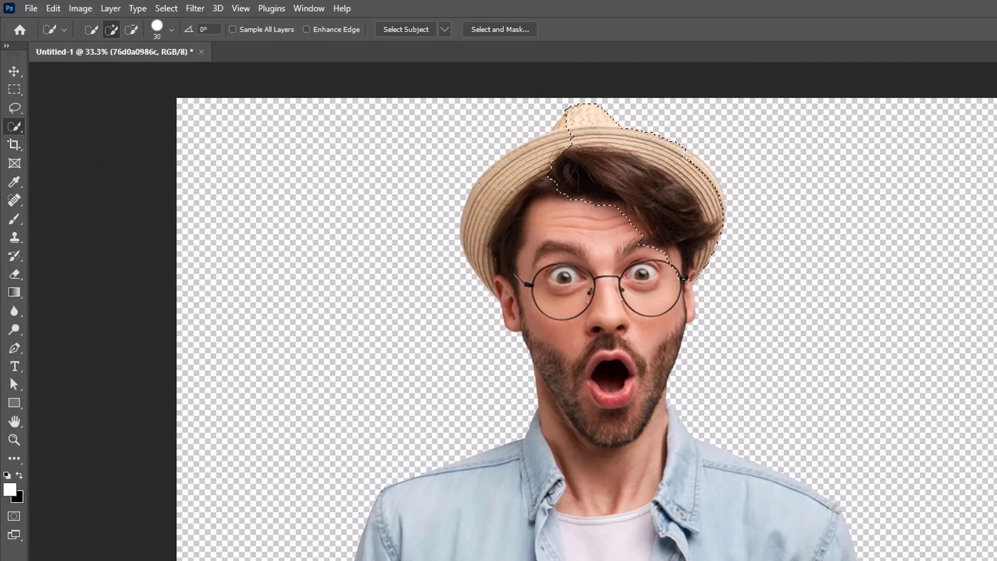
mouse_move(719, 222)
left_mouse_down()
mouse_move(649, 374)
mouse_move(604, 422)
mouse_move(583, 411)
mouse_move(550, 357)
left_mouse_up()
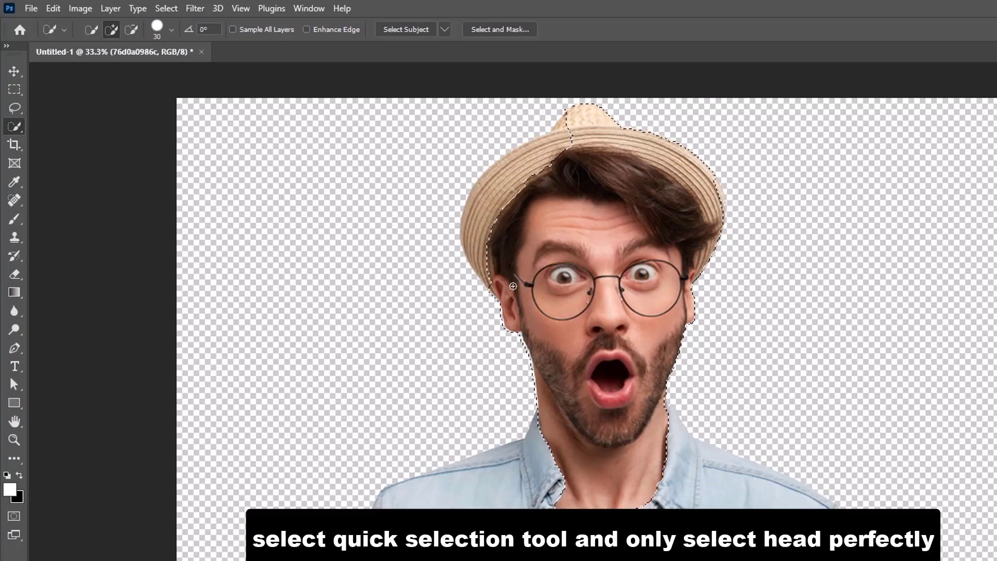
left_click_drag(513, 286, 484, 229)
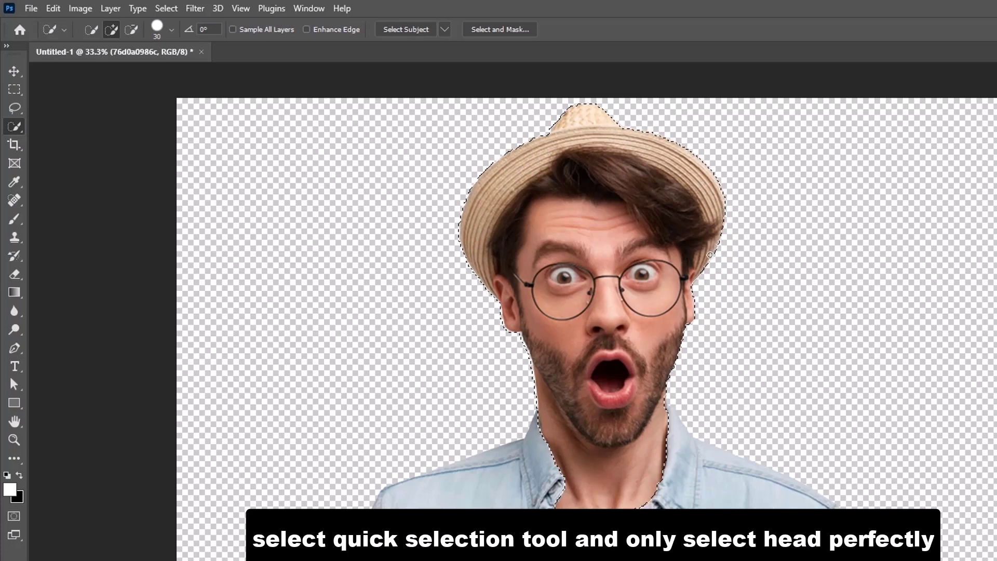
Subtract the neck and collar area from the selection so that it ends at the jaw and chin.
key("alt")
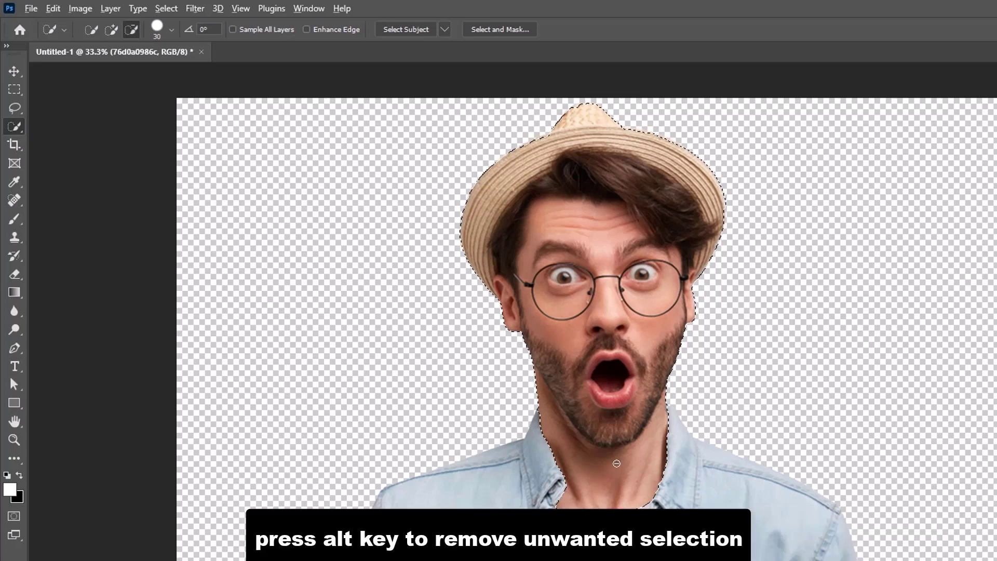
mouse_move(617, 464)
left_mouse_down()
mouse_move(562, 460)
mouse_move(586, 488)
left_mouse_up()
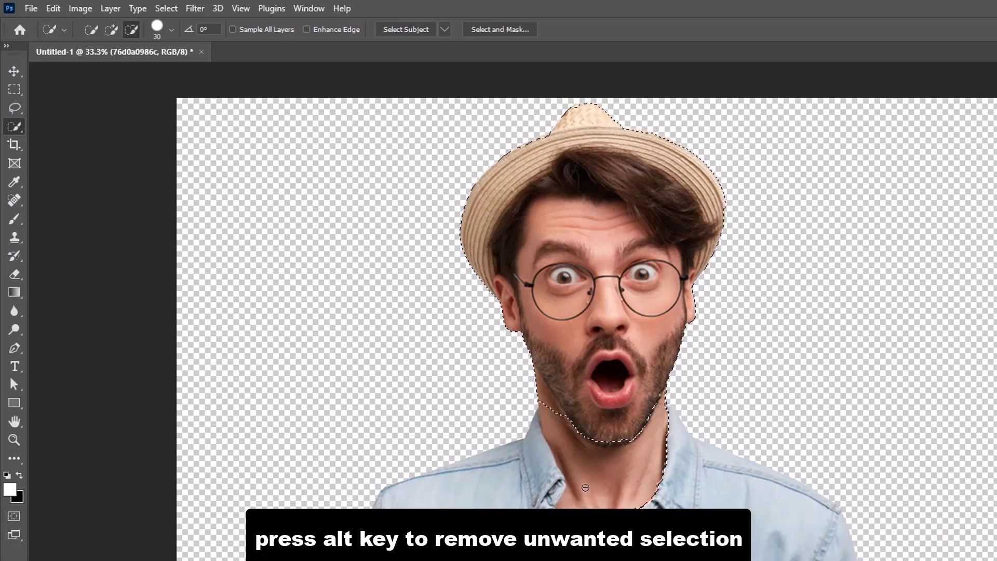
left_click_drag(661, 439, 668, 482)
left_click_drag(552, 406, 544, 395)
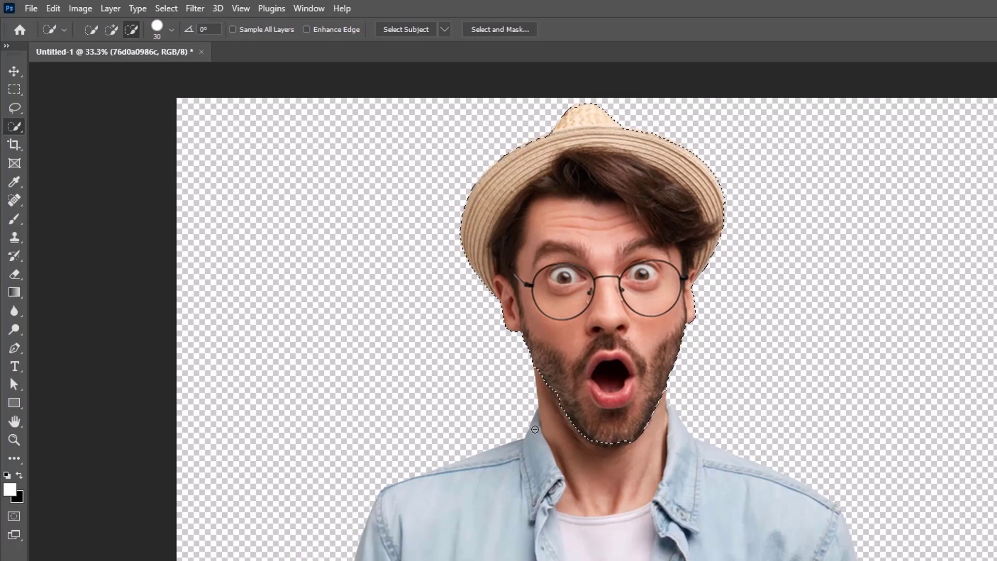
key("alt")
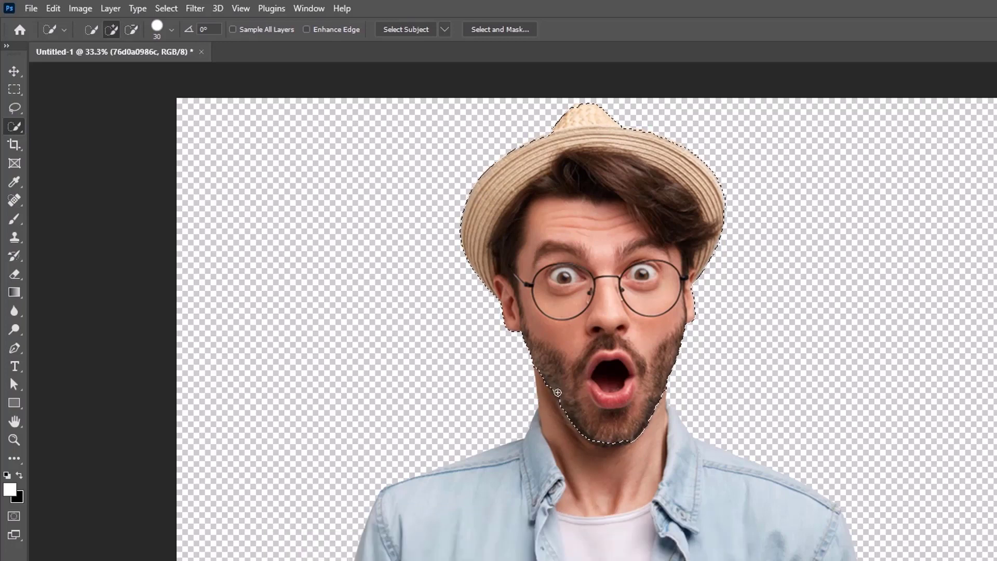
Refine the selection edge along the beard and chin, and copy the selected head to a new layer.
scroll(571, 384, "left", 2)
key("alt")
scroll(591, 381, "up", 5)
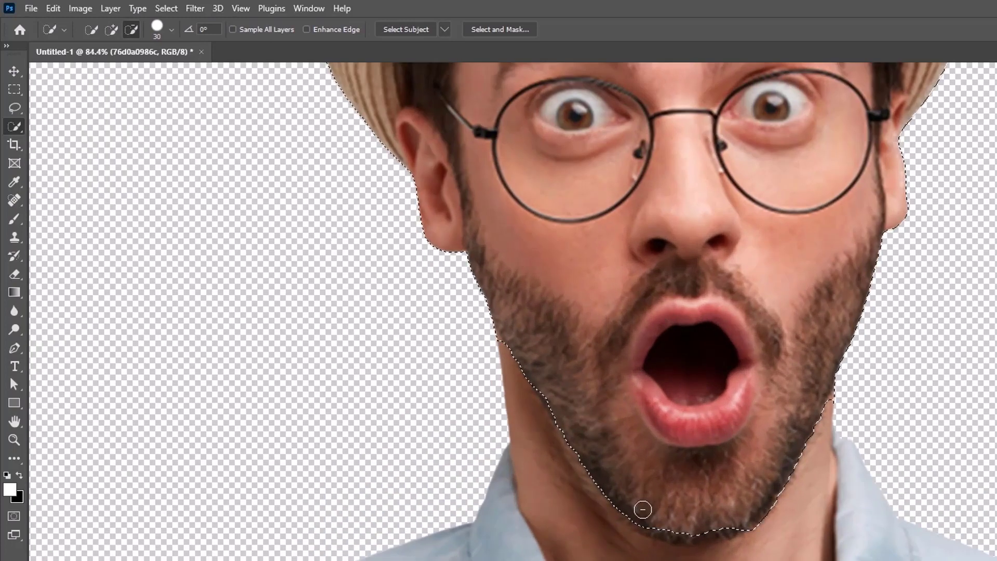
mouse_move(641, 508)
left_mouse_down()
mouse_move(663, 524)
mouse_move(632, 502)
mouse_move(665, 523)
mouse_move(706, 527)
mouse_move(651, 518)
mouse_move(665, 530)
mouse_move(626, 497)
left_mouse_up()
key("alt")
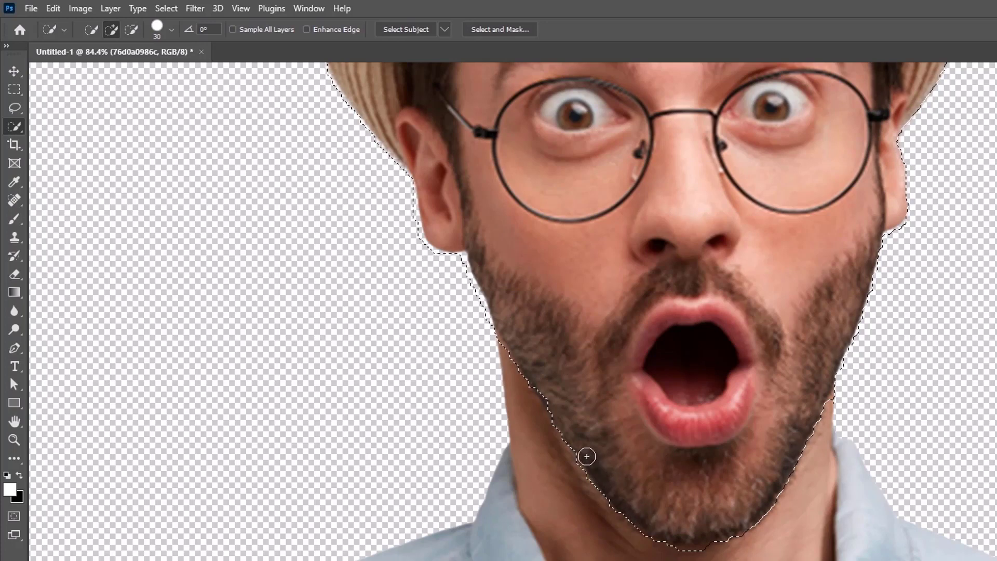
left_click_drag(539, 378, 513, 318)
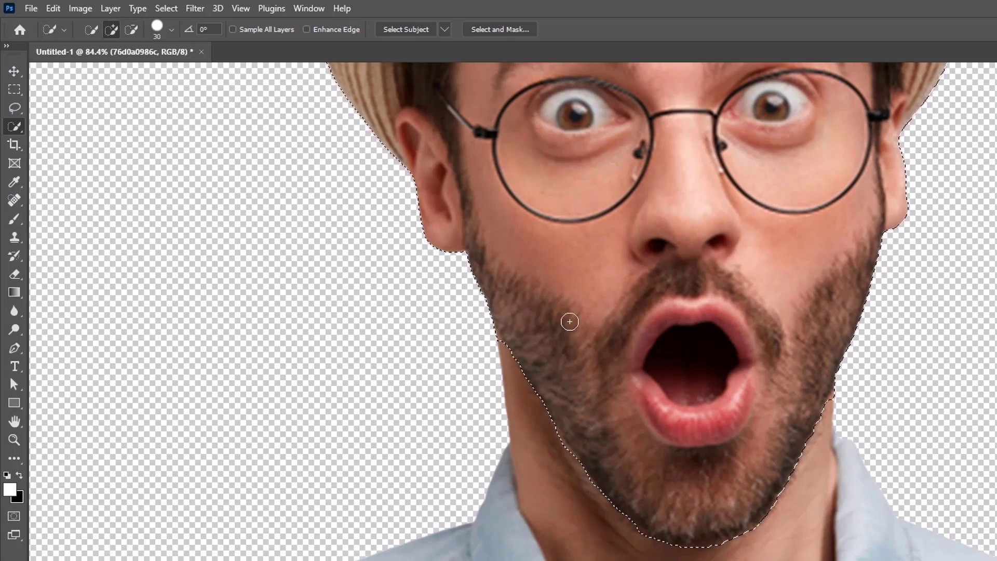
key("alt")
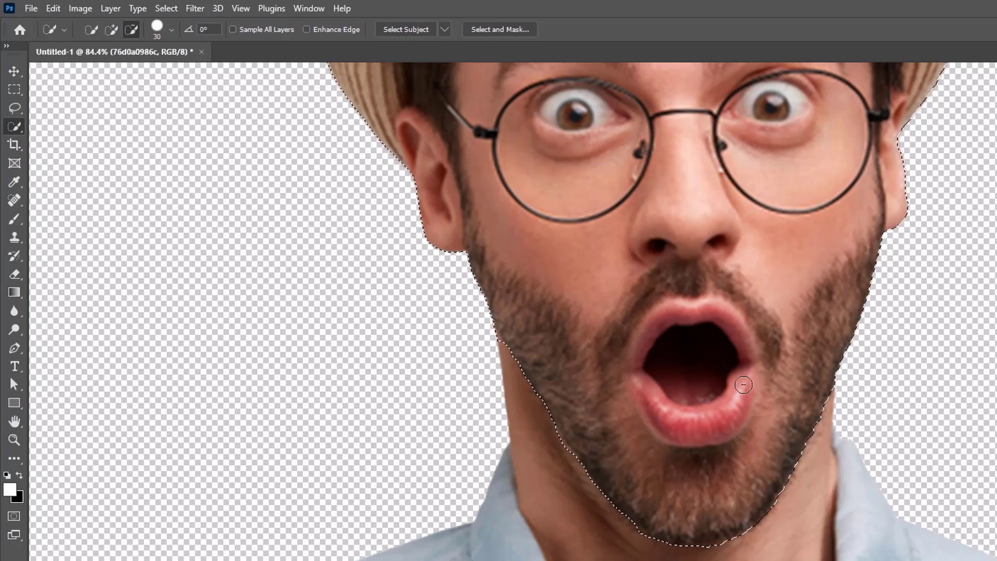
key("ctrl+0")
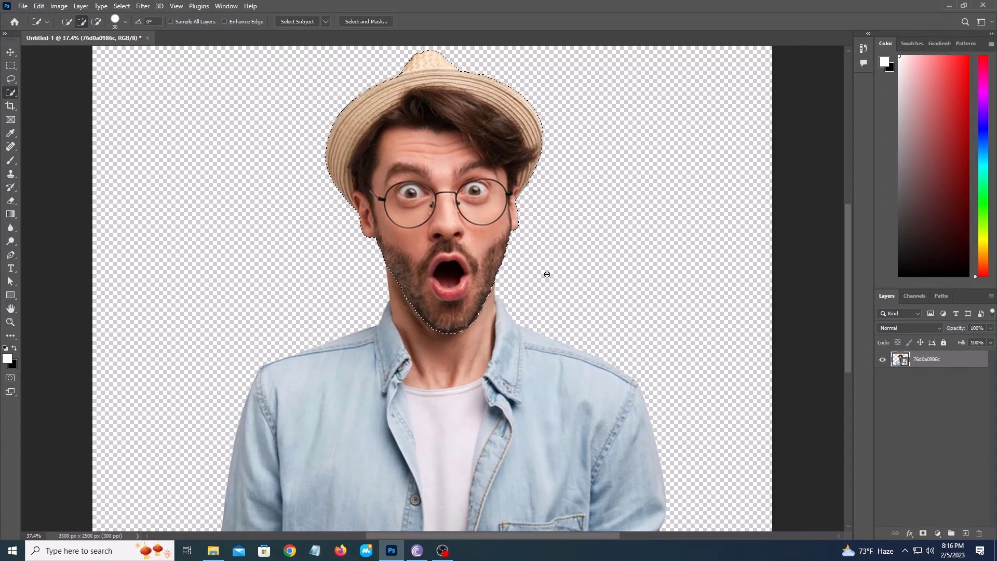
key("ctrl+j")
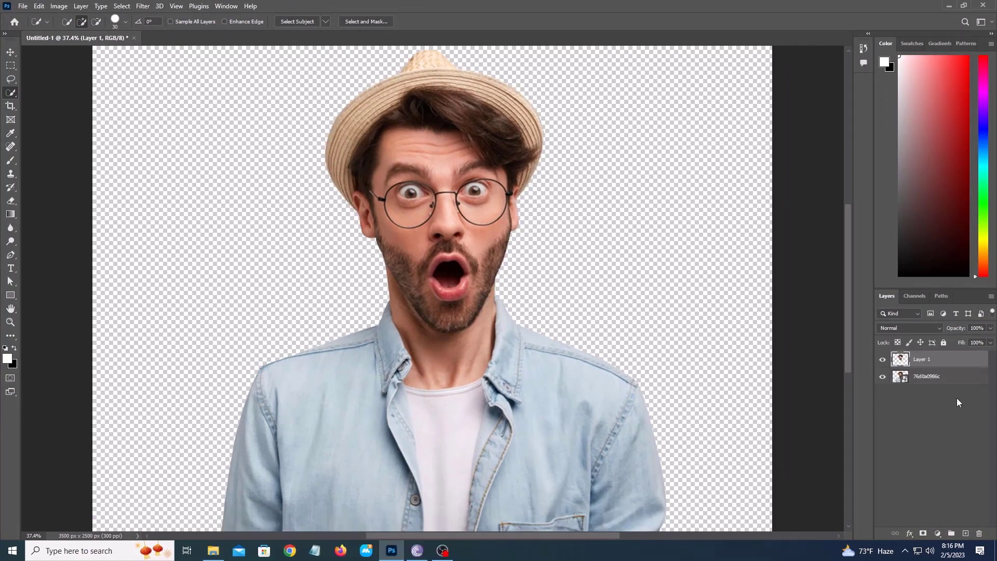
Scale the body layer 76d0a0986c down proportionally and position its neck centred beneath the full-size head.
left_click(940, 378)
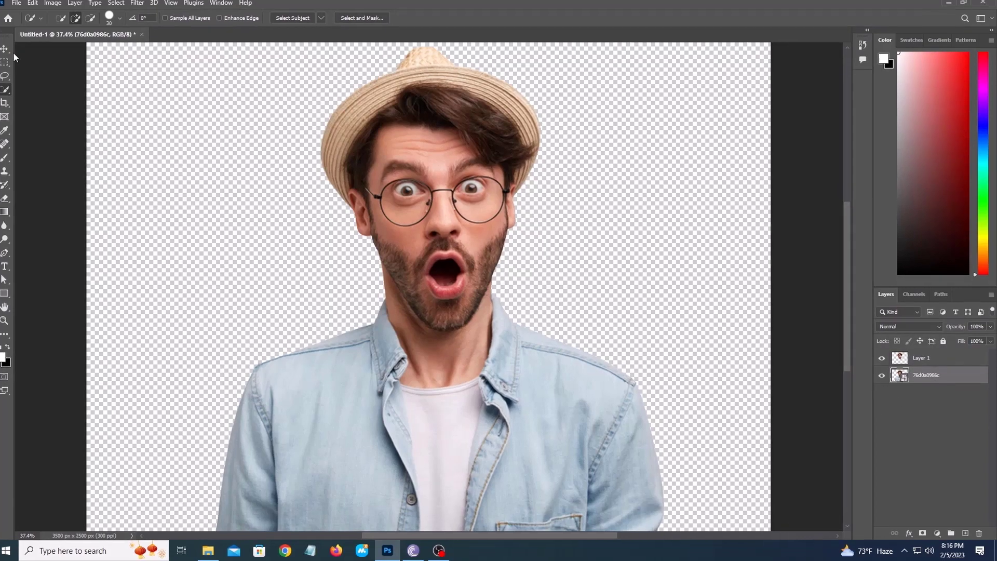
key("ctrl+t")
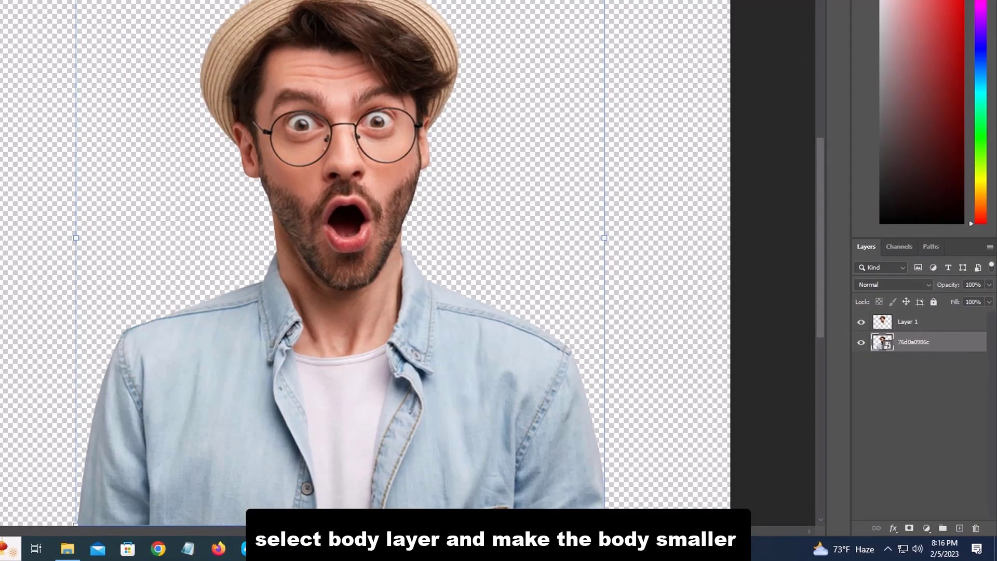
left_click_drag(604, 0, 496, 67)
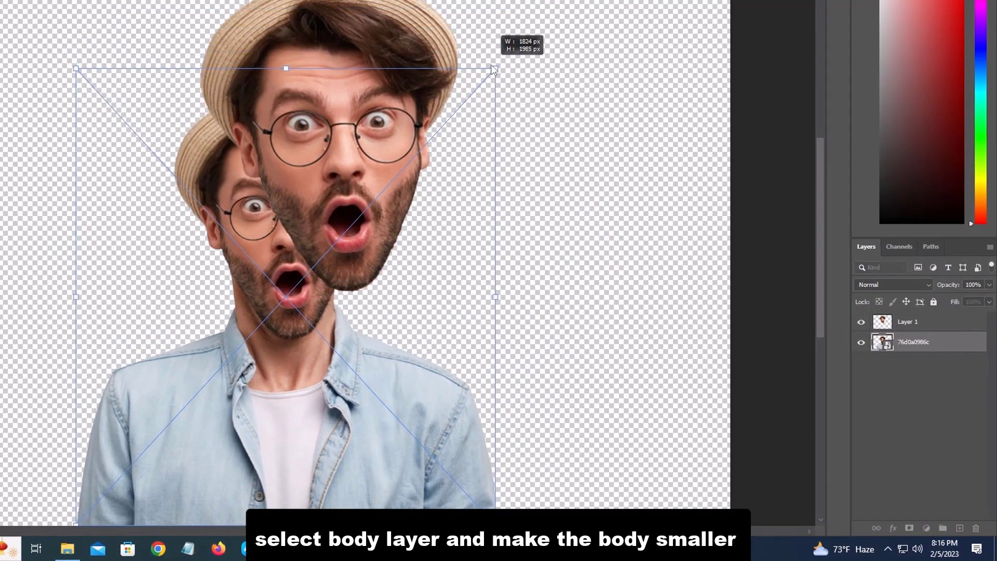
left_click_drag(341, 487, 401, 420)
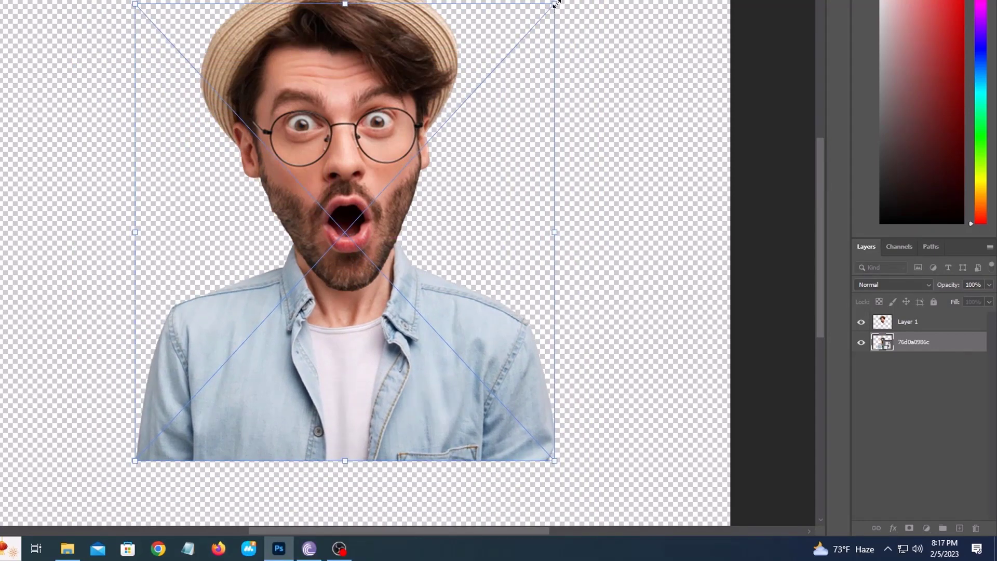
left_click_drag(556, 4, 490, 74)
left_click_drag(397, 394, 429, 375)
key("Return")
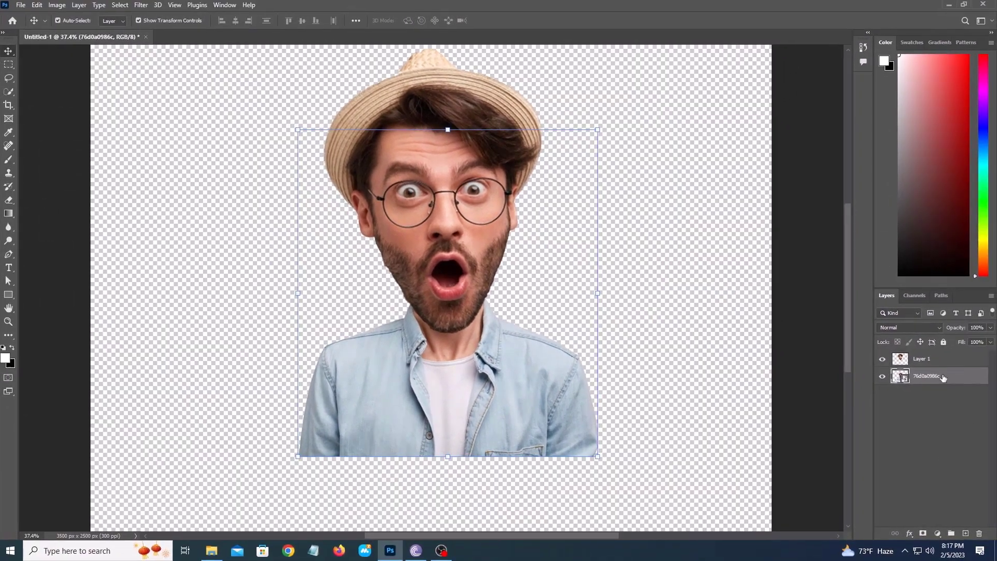
Combine the head layer and the body layer into a single smart object.
left_click(927, 359, "ctrl")
right_click(940, 372)
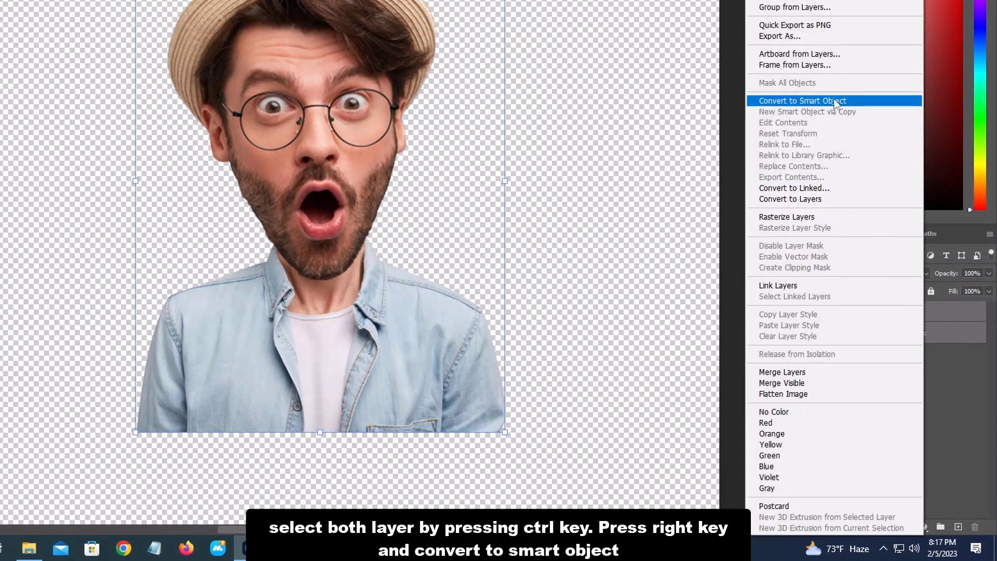
left_click(807, 101)
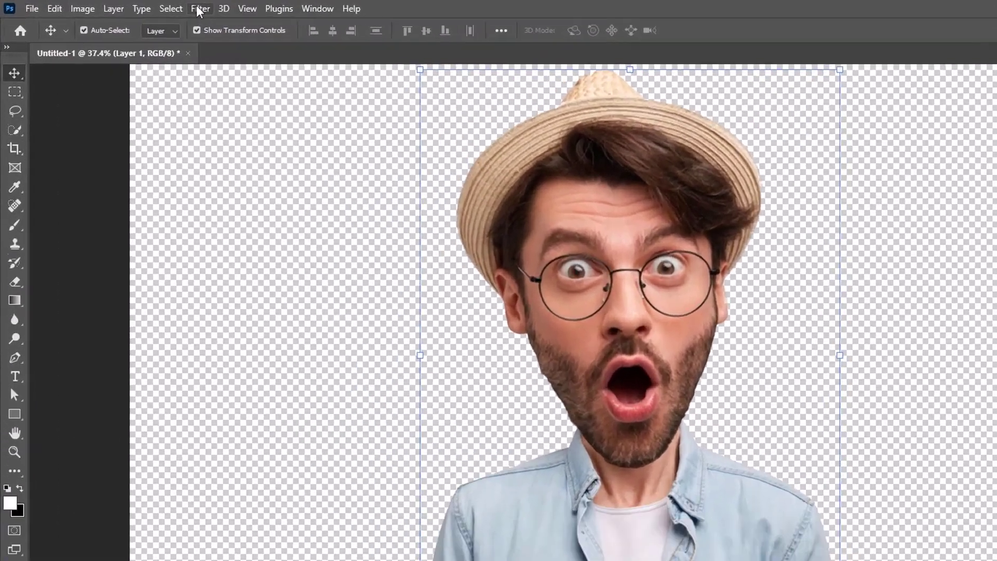
Apply Liquify to the smart object, setting the left eye's size to 100, height 79, width 61, tilt 29, and the eye distance to 16.
left_click(199, 10)
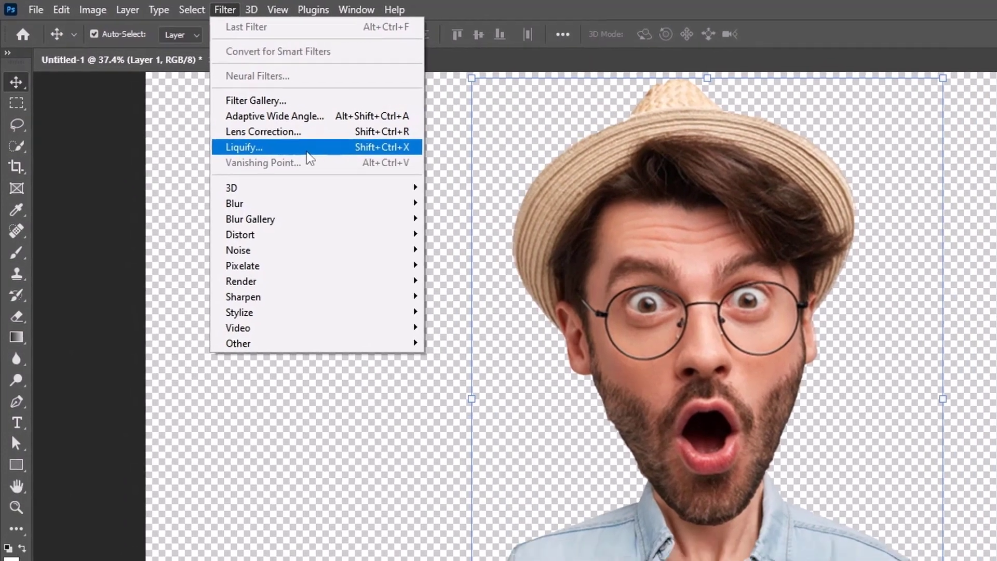
left_click(272, 135)
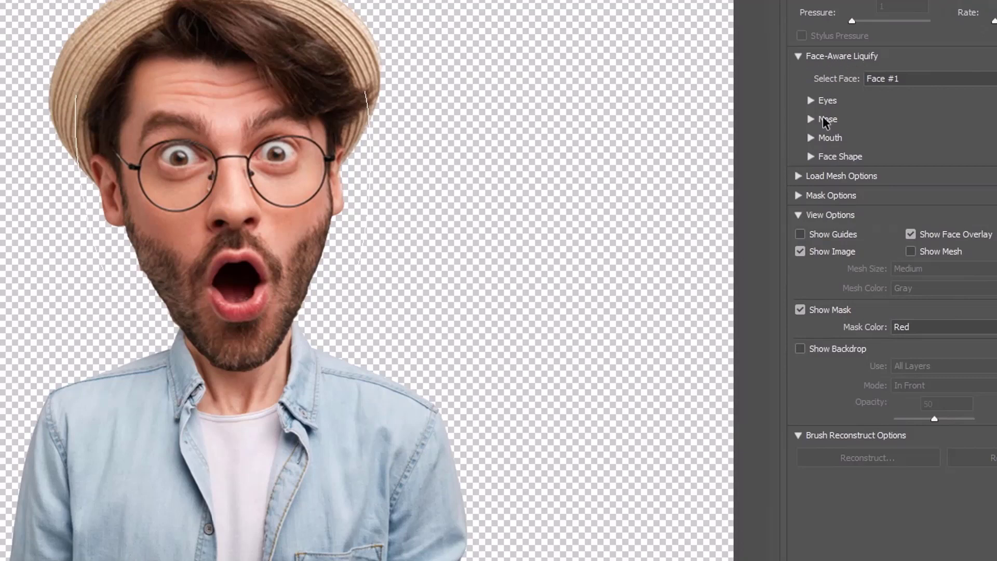
left_click(811, 101)
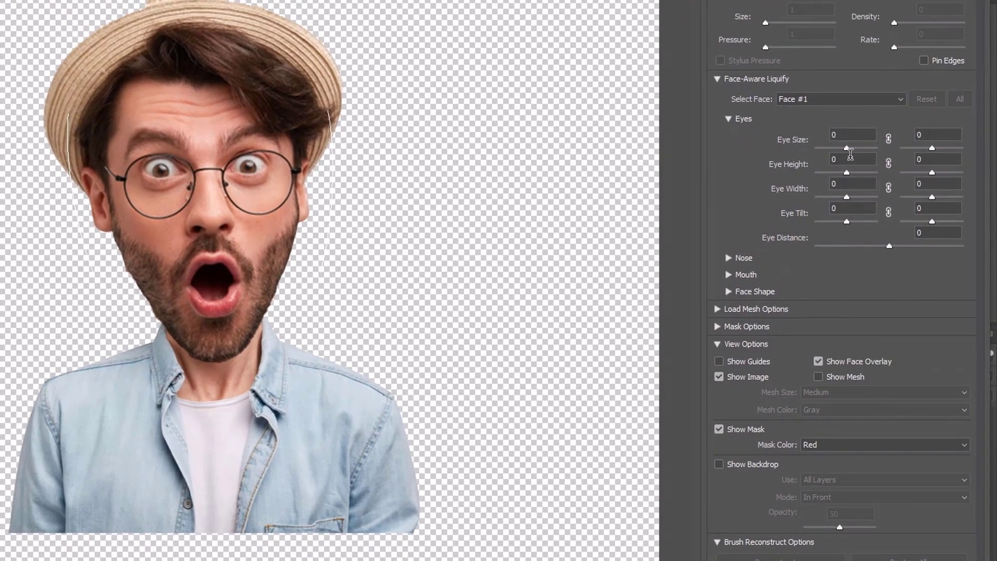
left_click_drag(848, 148, 901, 248)
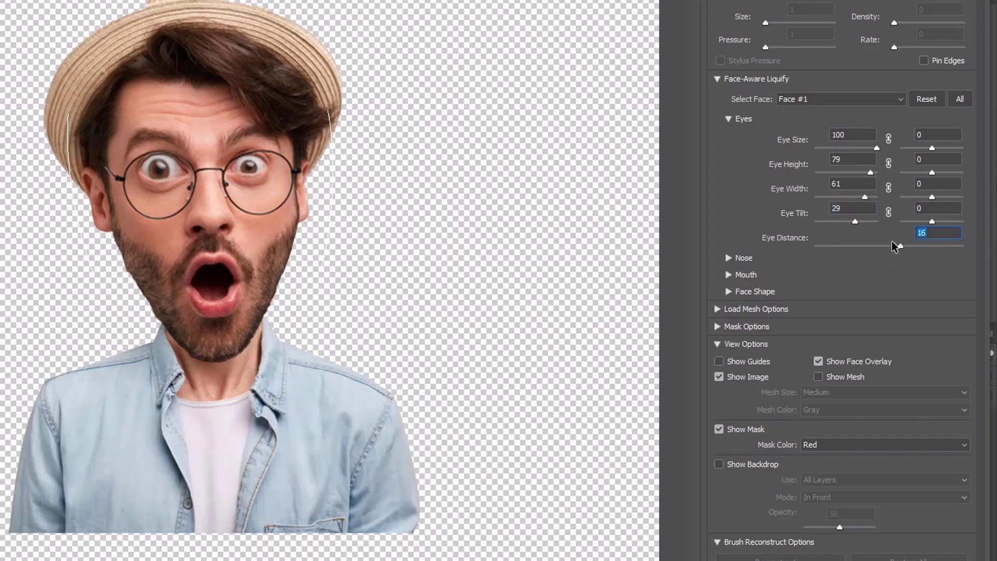
Set both the nose height and the nose width to 100 in Face-Aware Liquify.
left_click(729, 258)
left_click_drag(890, 287, 962, 288)
left_click_drag(886, 314, 996, 318)
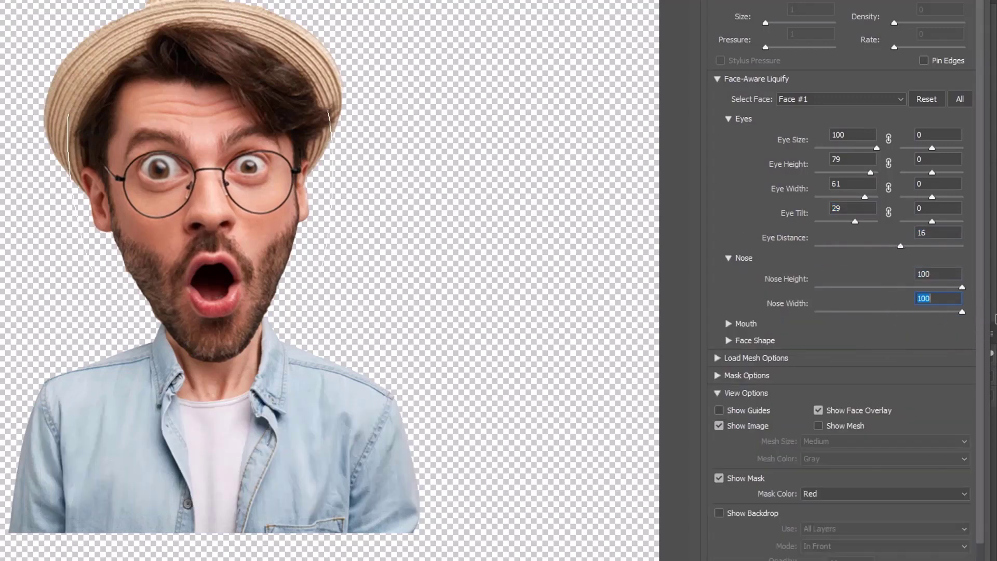
Set the mouth's upper lip to 100 and its lower lip to -100.
left_click(729, 323)
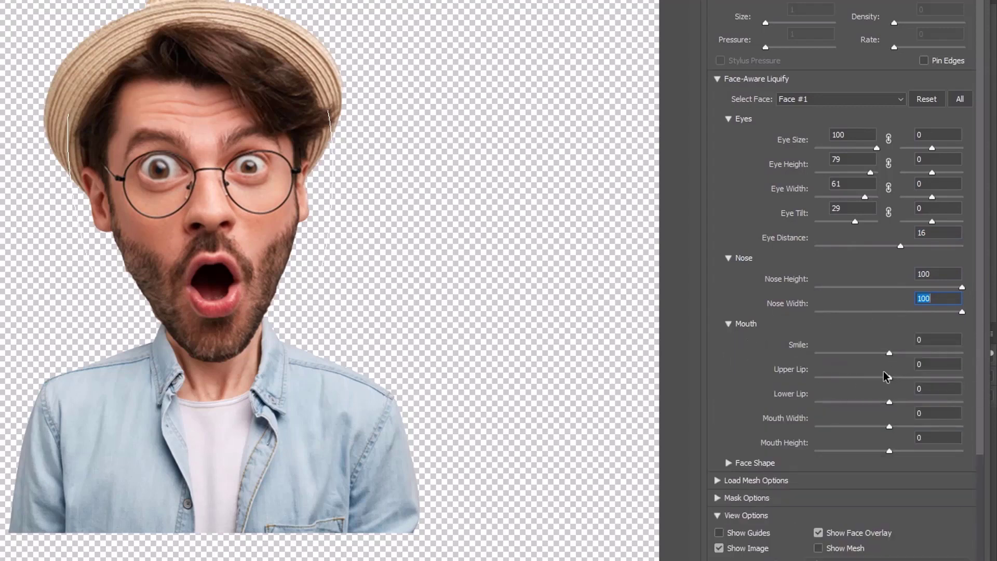
left_click_drag(890, 377, 965, 378)
left_click_drag(889, 402, 795, 408)
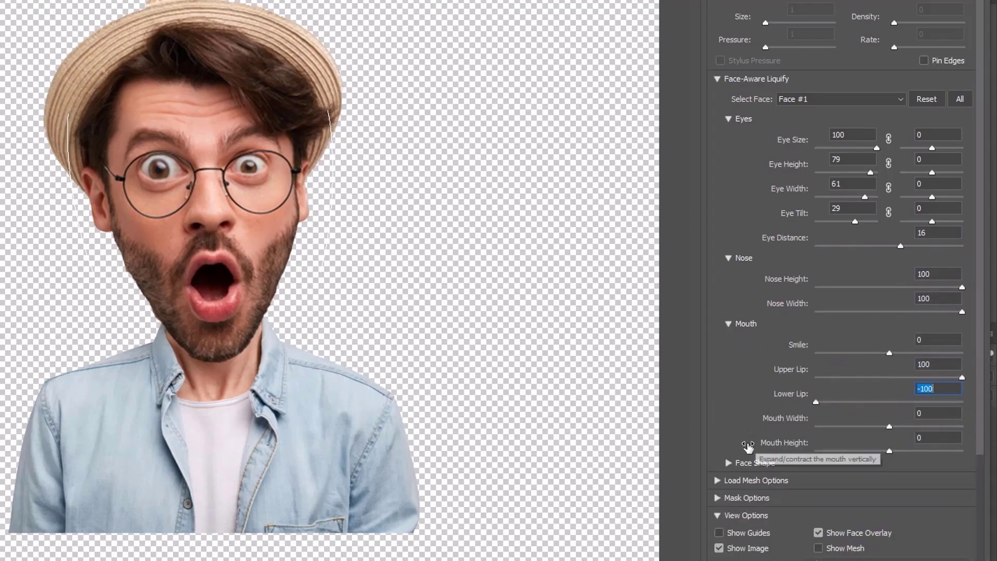
Reshape the face with forehead -50, chin height -17, jawline -100 and face width 20.
left_click(729, 463)
left_click_drag(889, 492, 776, 555)
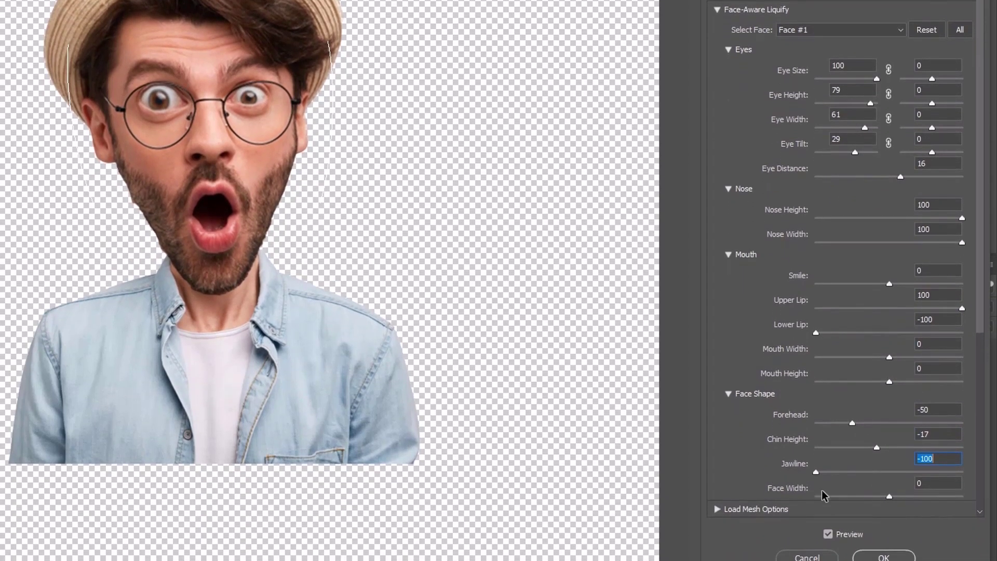
left_click(889, 497)
left_click_drag(892, 499, 894, 500)
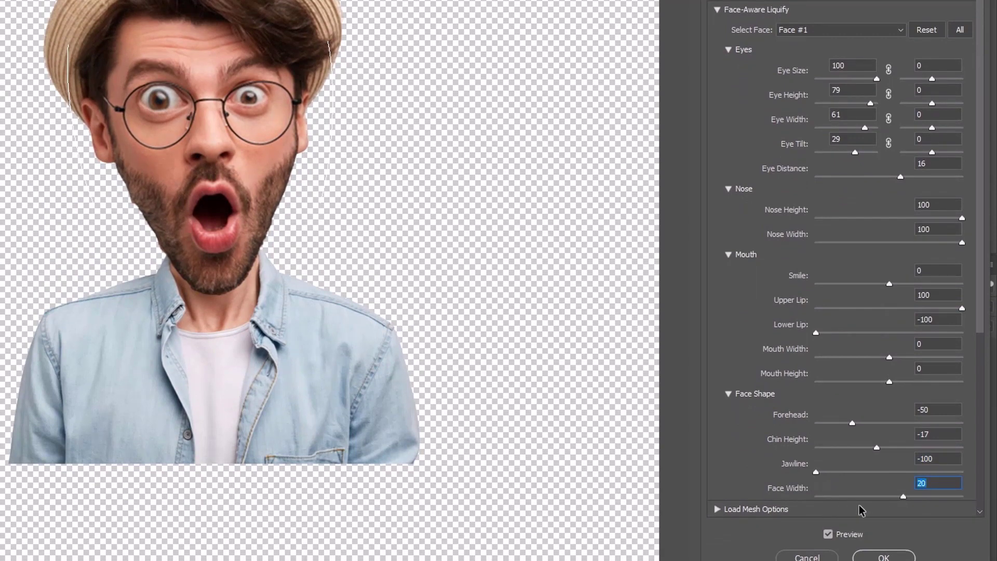
Compare the caricature with the original through the Liquify preview and apply the Liquify filter.
left_click(827, 535)
left_click(828, 535)
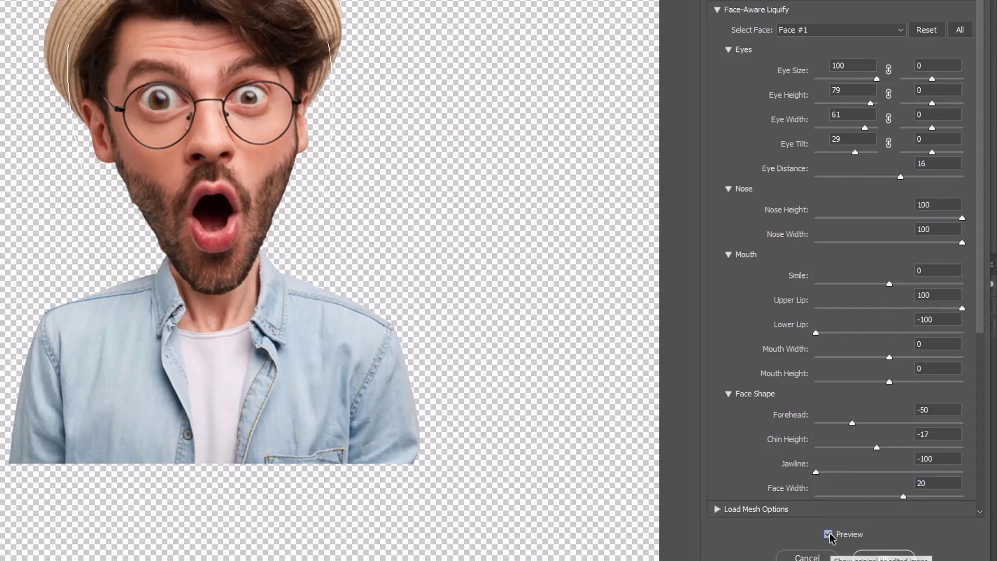
left_click(828, 535)
left_click(828, 535)
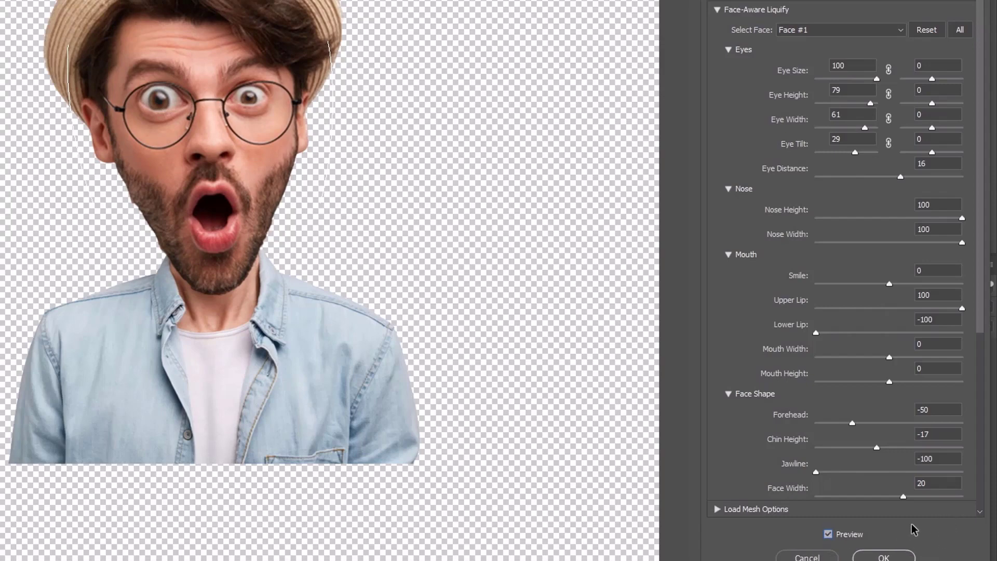
left_click(896, 554)
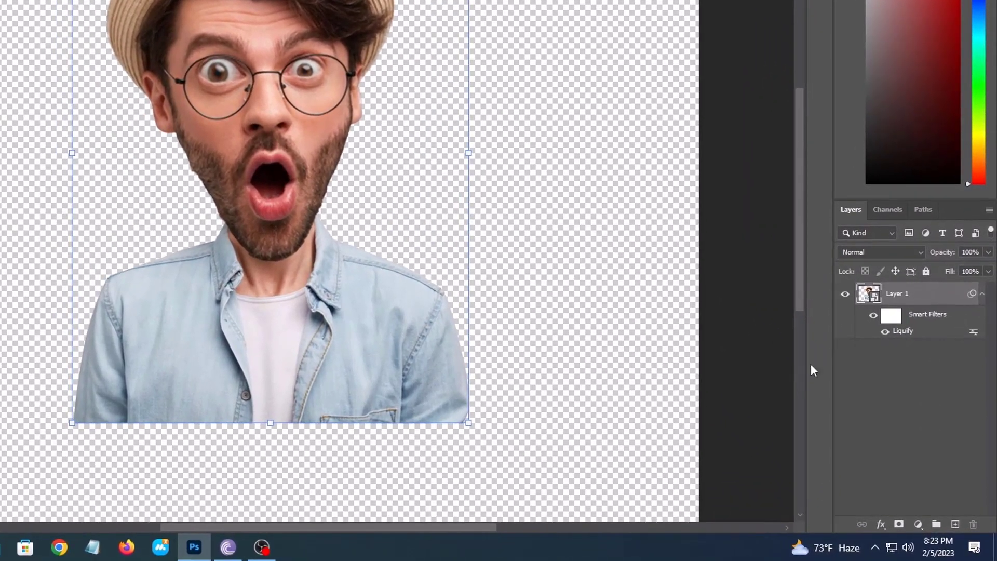
Duplicate Layer 1 as a hidden layer named "tone" and rename the original layer "effect".
key("ctrl+j")
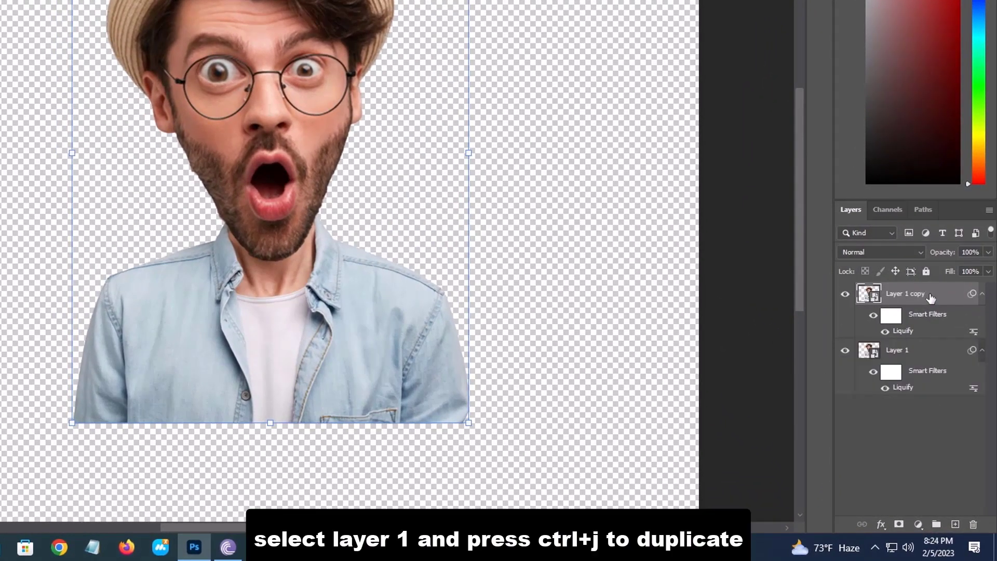
left_click(845, 295)
double_click(904, 350)
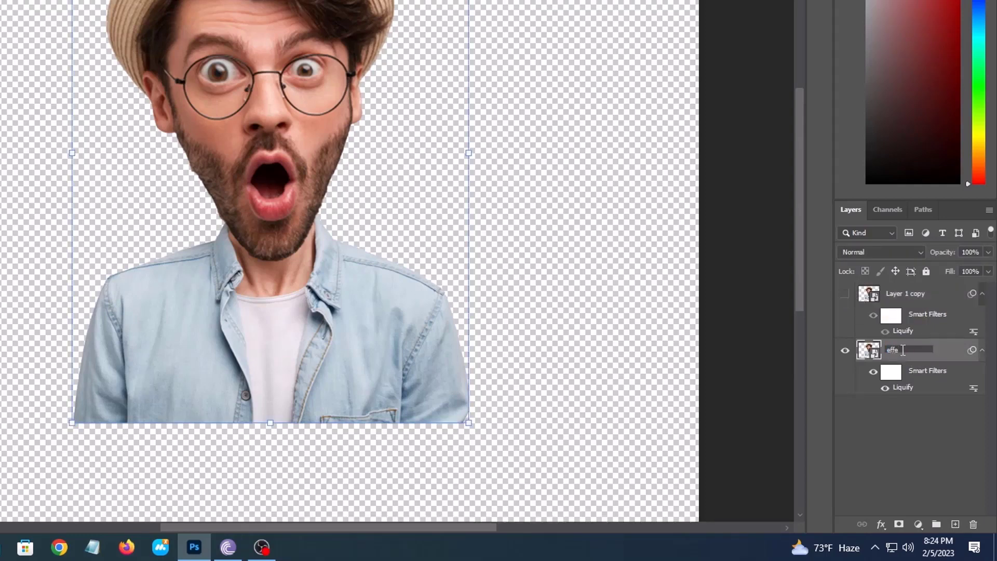
key("Return")
double_click(889, 295)
type("tone")
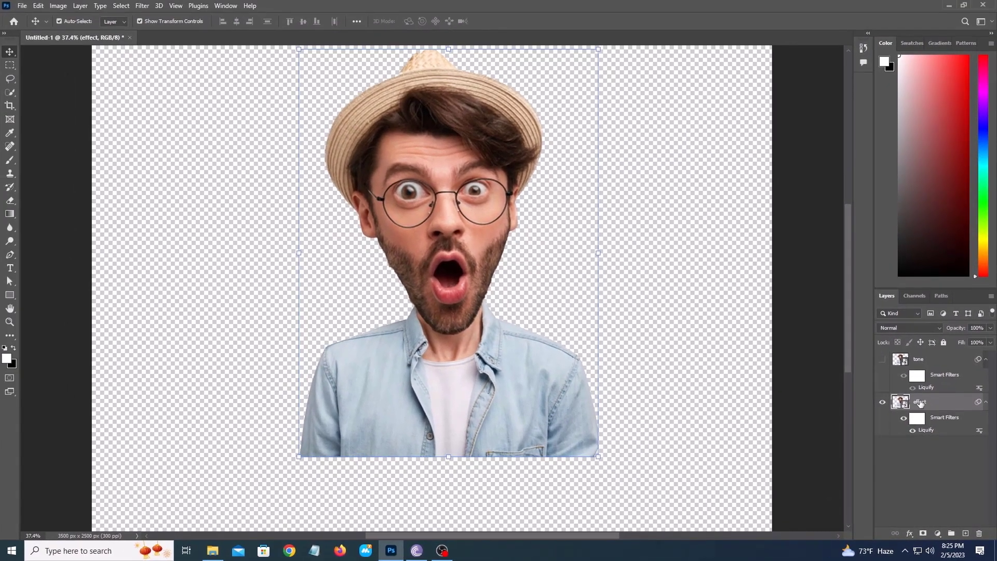
Apply the Oil Paint filter to the effect layer with stylization 5.0, cleanliness 3.0, scale 0.1, bristle detail 0.0 and lighting off.
left_click(889, 350)
left_click(146, 6)
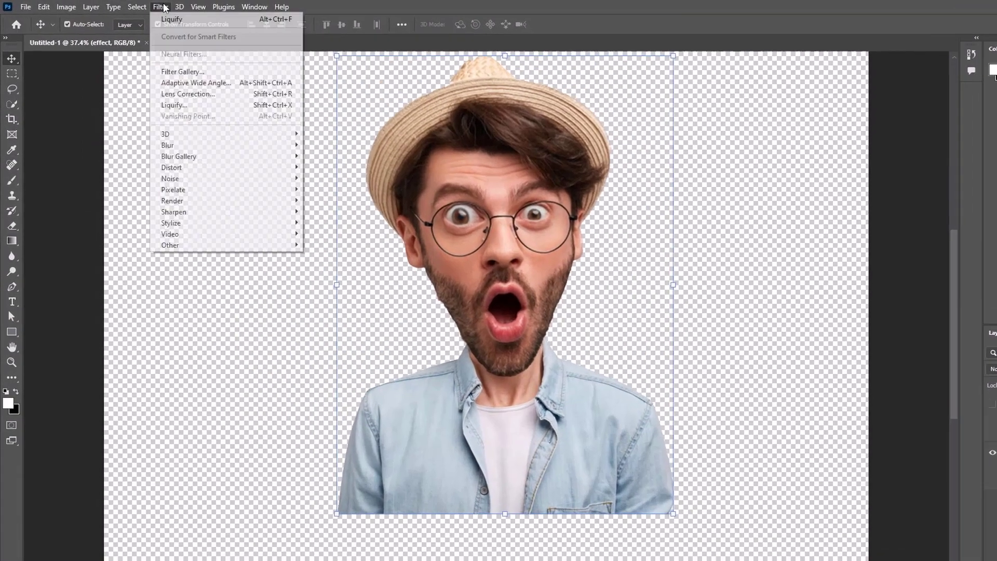
mouse_move(169, 199)
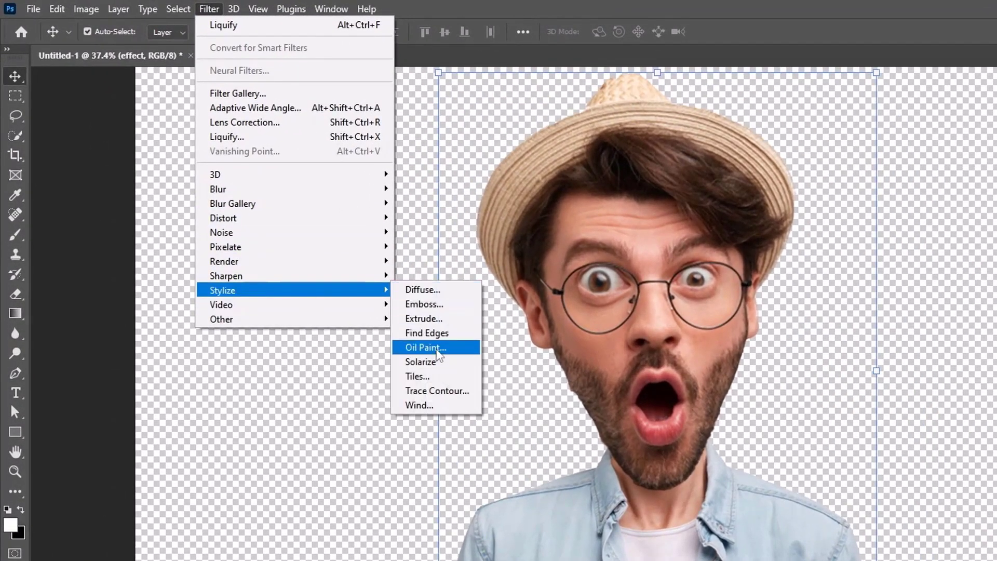
left_click(446, 351)
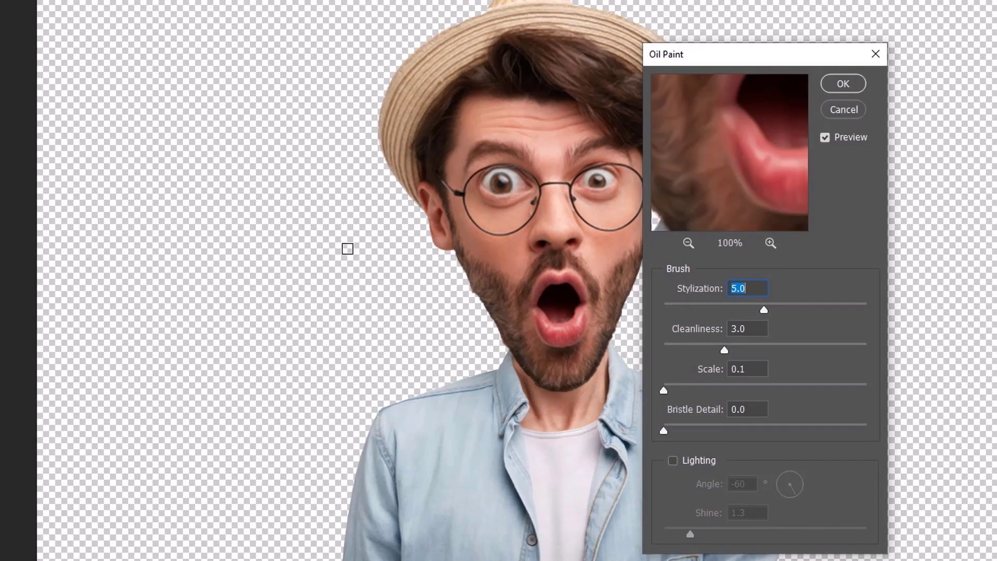
key("Tab")
key("Tab")
key("Tab")
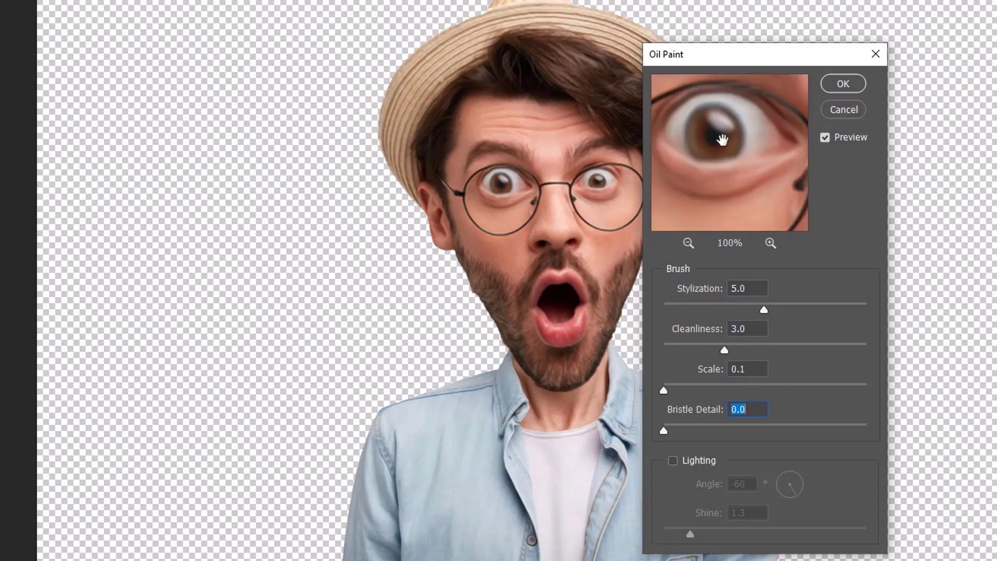
mouse_move(722, 139)
left_mouse_down()
mouse_move(766, 185)
mouse_move(565, 162)
mouse_move(498, 138)
left_mouse_up()
mouse_move(711, 183)
left_mouse_down()
mouse_move(740, 138)
mouse_move(919, 59)
mouse_move(738, 164)
mouse_move(748, 151)
left_mouse_up()
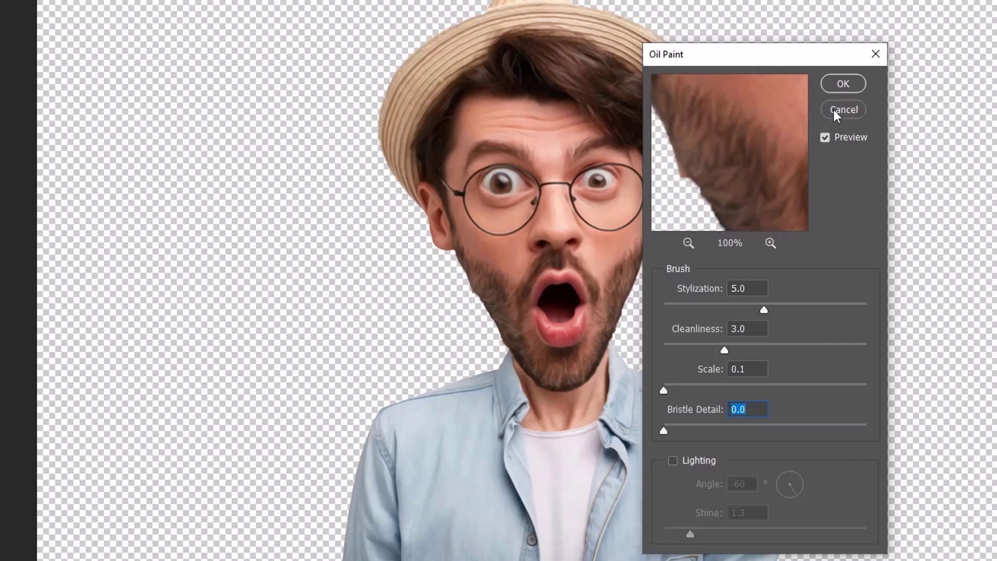
left_click(838, 84)
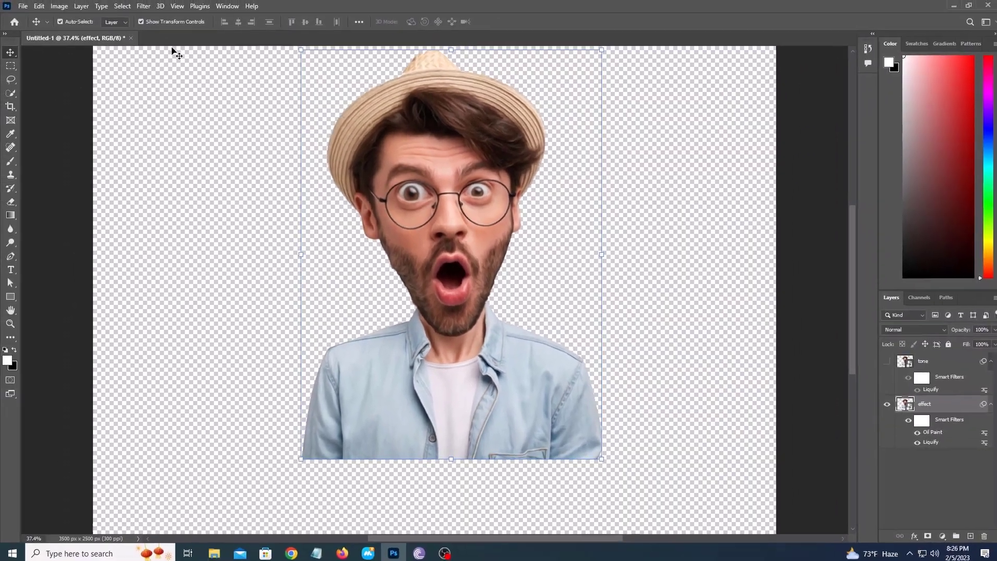
Apply a Surface Blur to the effect layer with a radius of 20 pixels and a threshold of 10 levels.
left_click(143, 5)
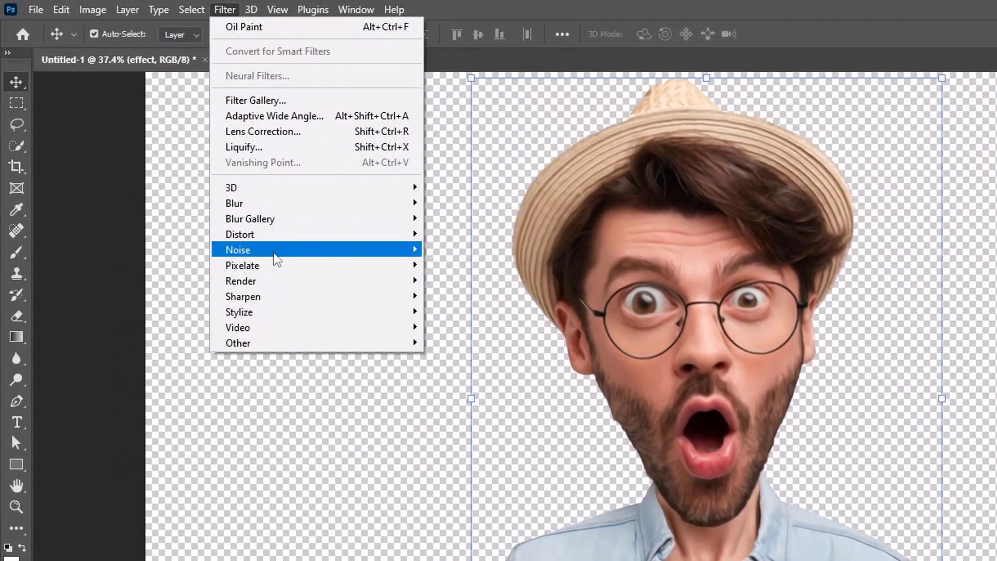
mouse_move(198, 130)
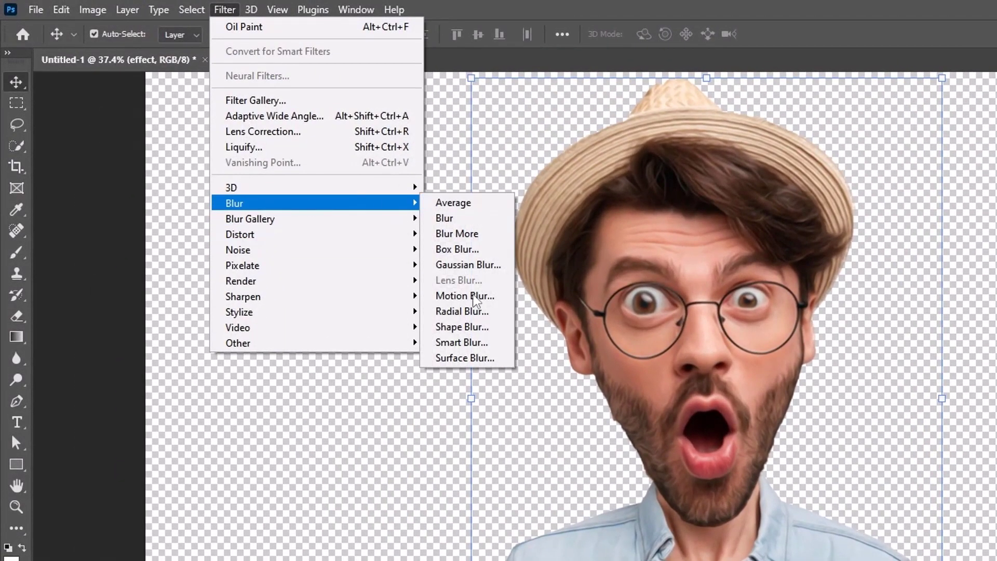
left_click(474, 358)
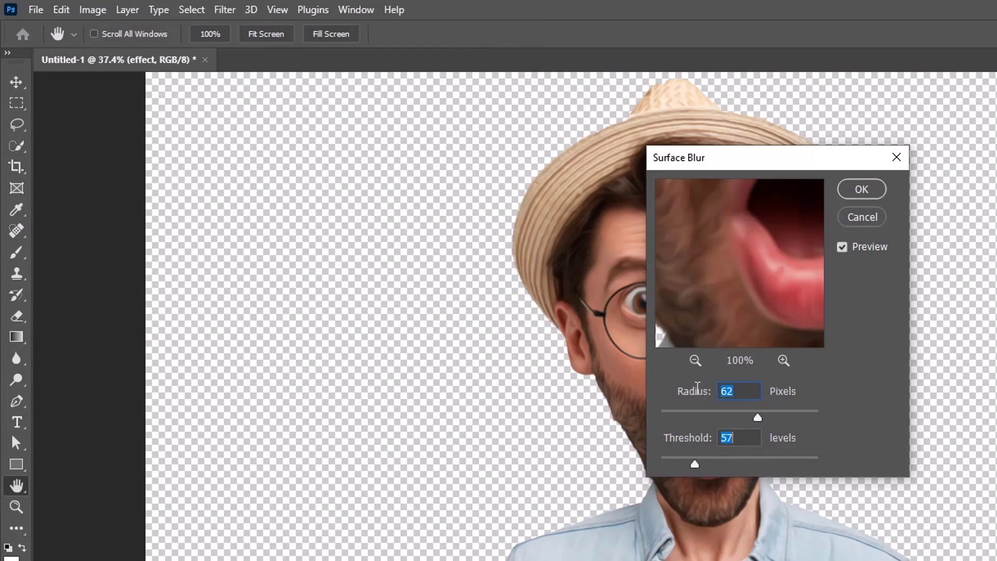
type("20")
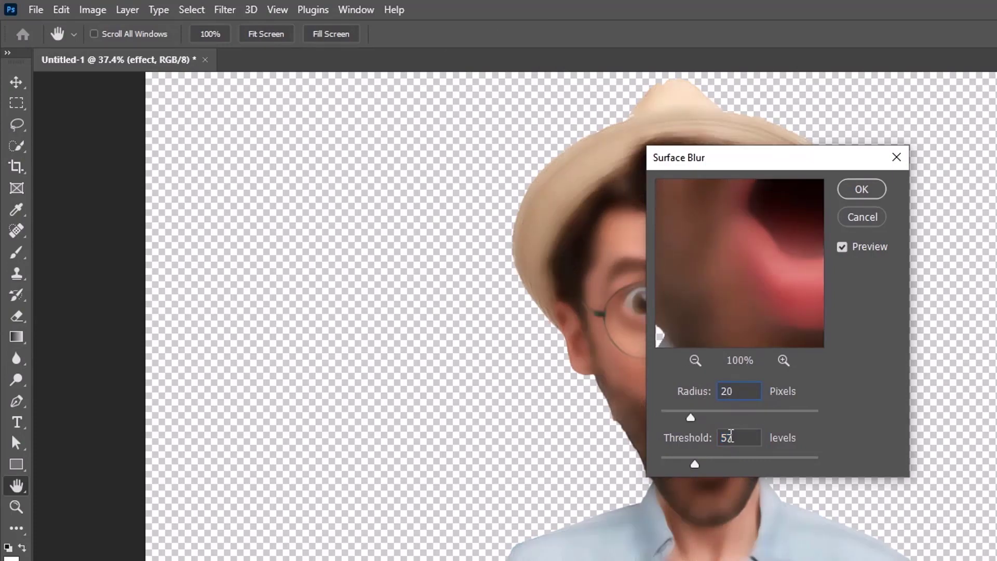
double_click(737, 439)
type("10")
left_click_drag(722, 281, 834, 254)
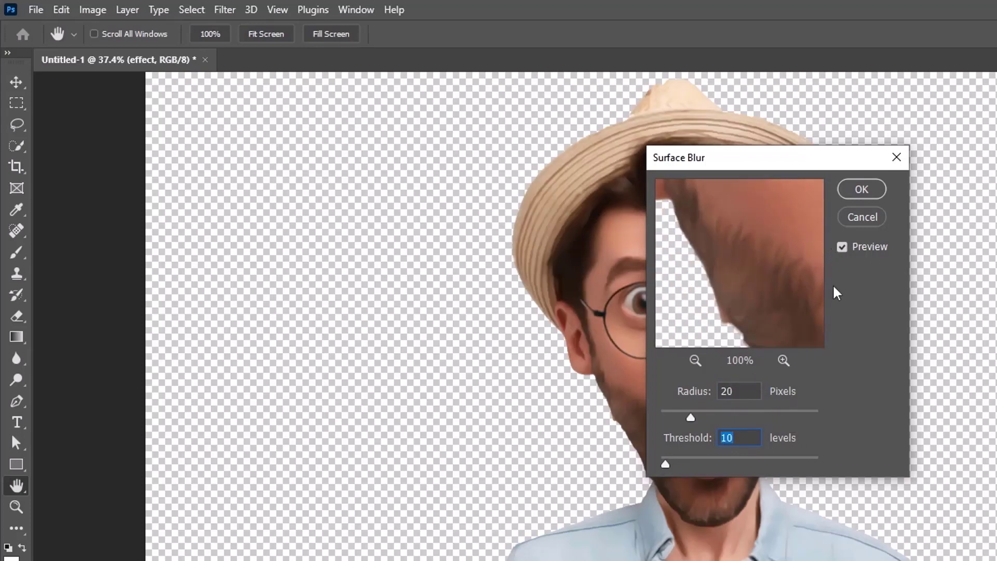
left_click(861, 190)
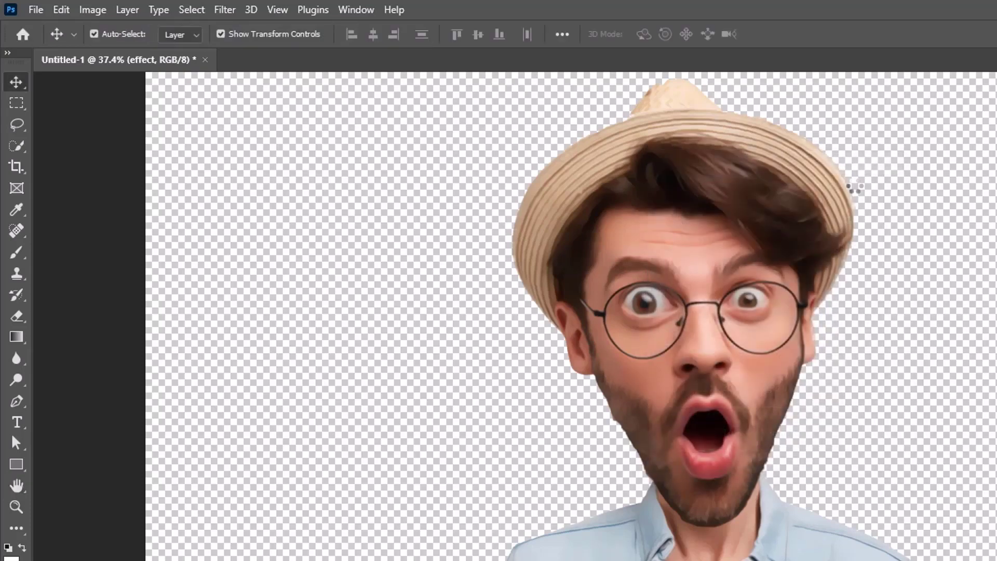
Open the Filter Gallery's Poster Edges effect for the effect layer and set edge thickness and posterization to 0.
left_click(225, 10)
left_click(261, 104)
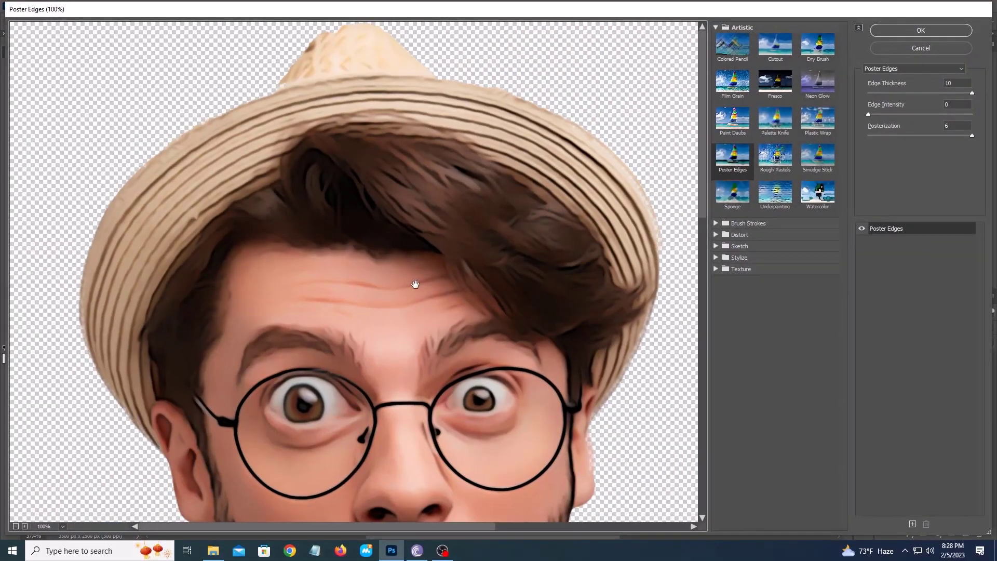
left_click_drag(415, 285, 403, 96)
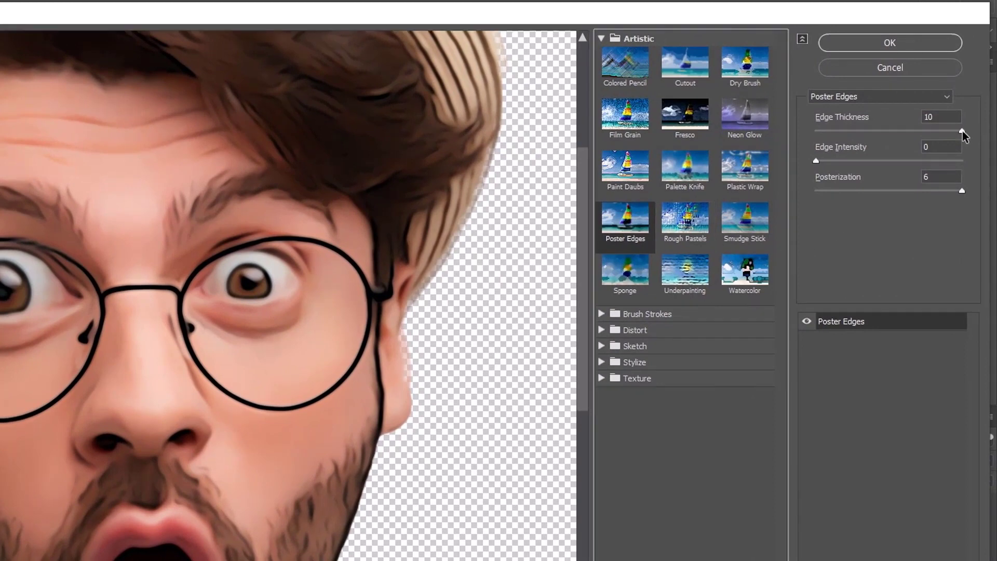
left_click_drag(963, 132, 821, 132)
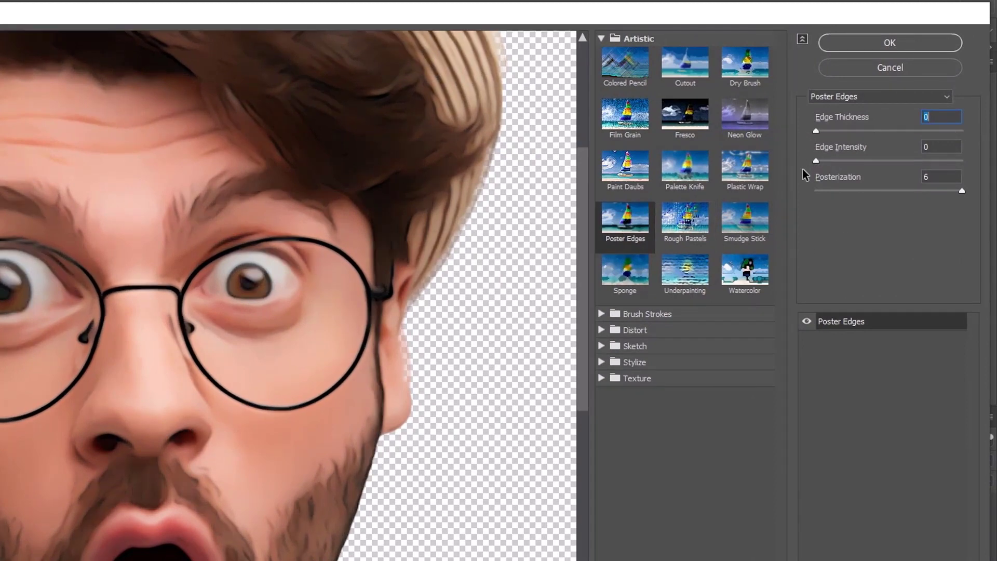
left_click_drag(963, 191, 790, 200)
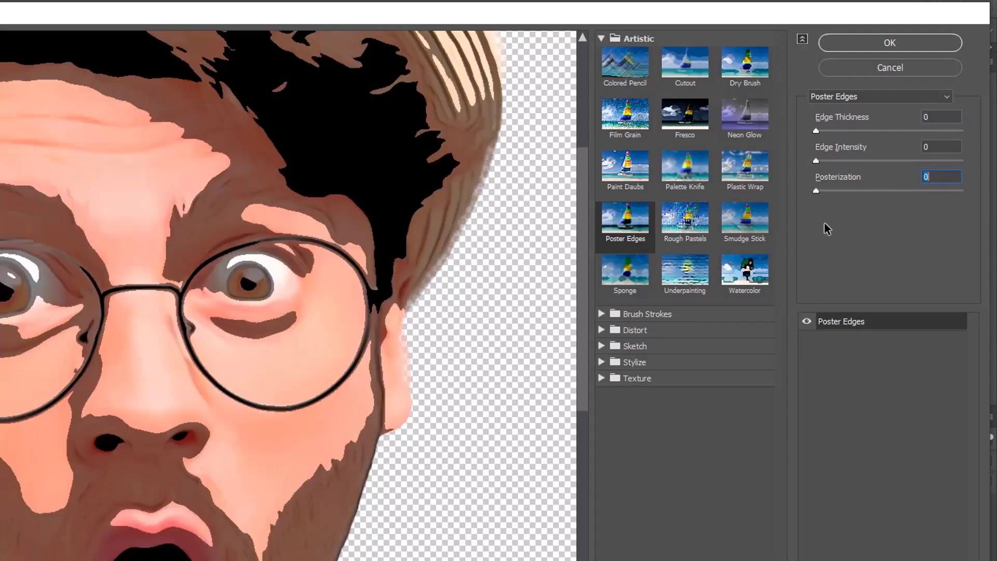
key("alt")
Apply Poster Edges with posterization 2, edge intensity 1 and edge thickness 10.
left_click_drag(819, 195, 857, 199)
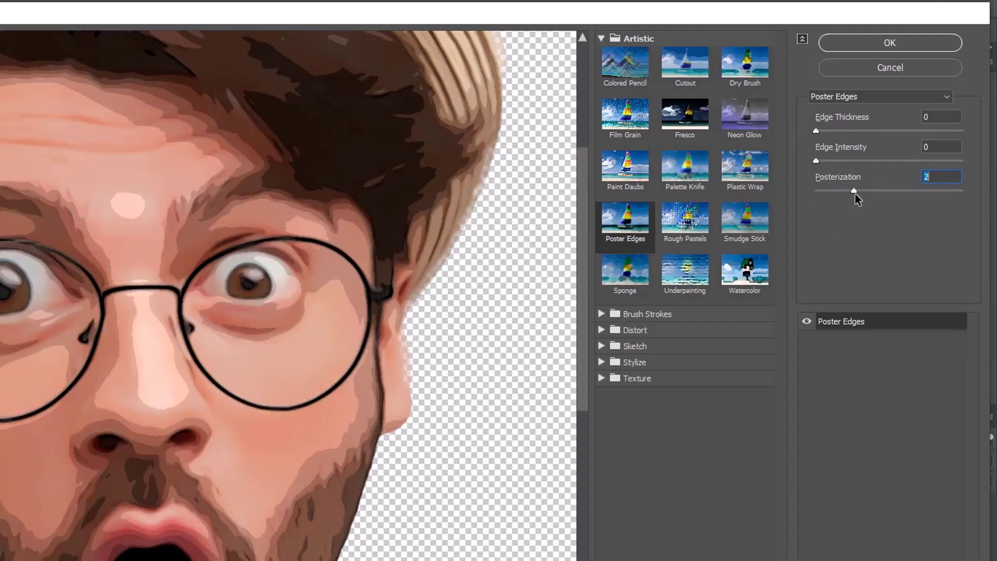
left_click_drag(816, 162, 830, 165)
key("alt")
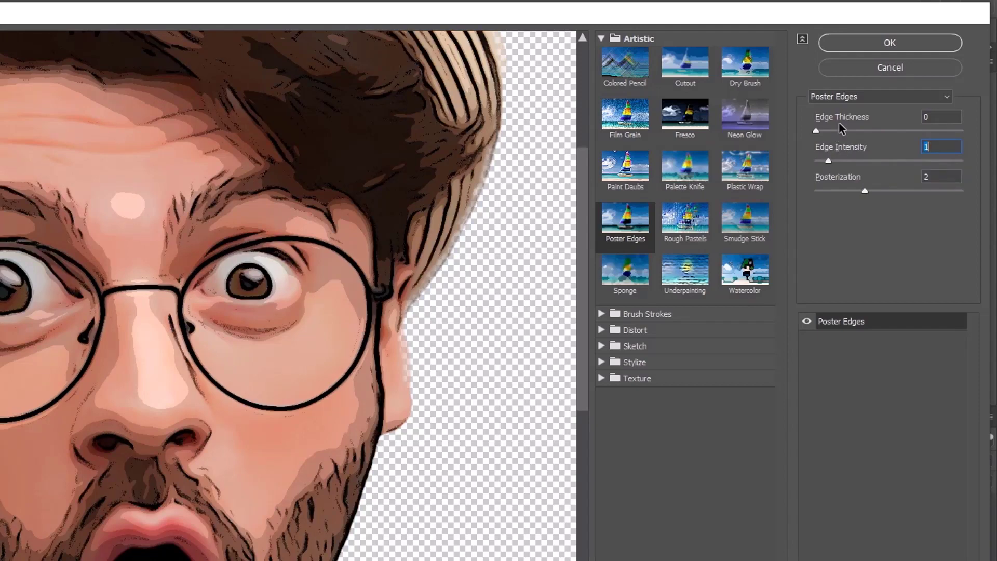
left_click_drag(817, 131, 971, 134)
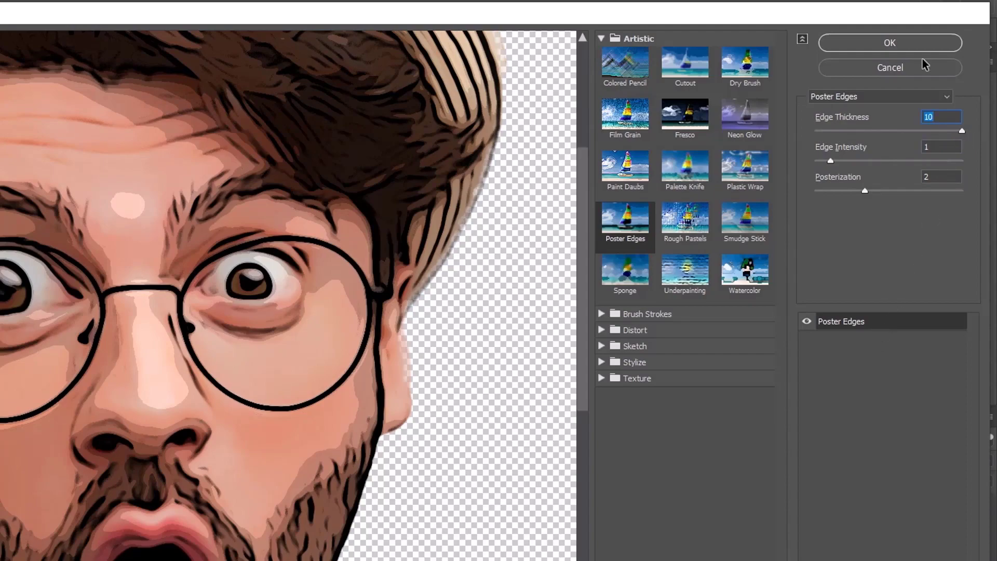
left_click(902, 43)
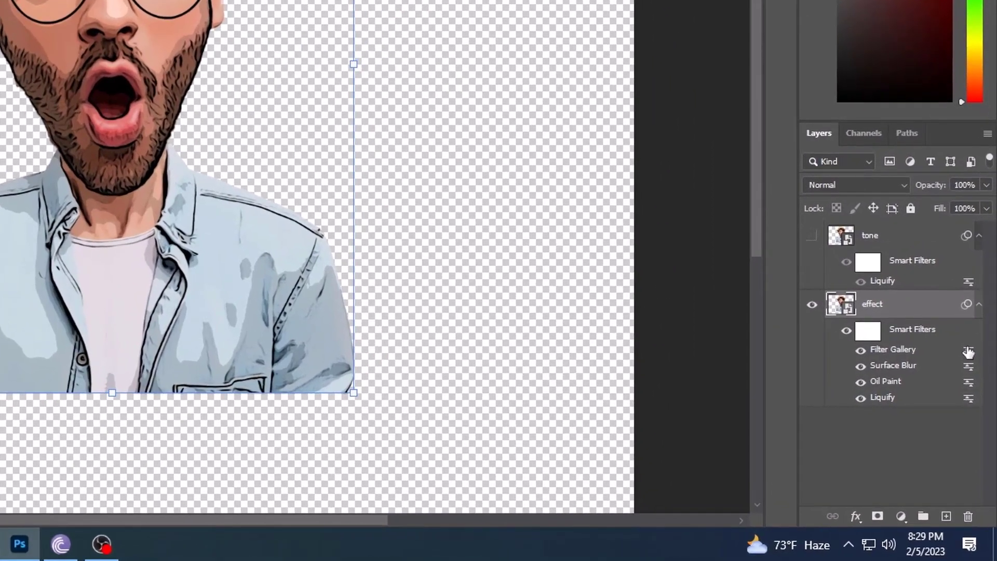
Set the blending opacity of the effect layer's Filter Gallery smart filter to 35%.
double_click(970, 351)
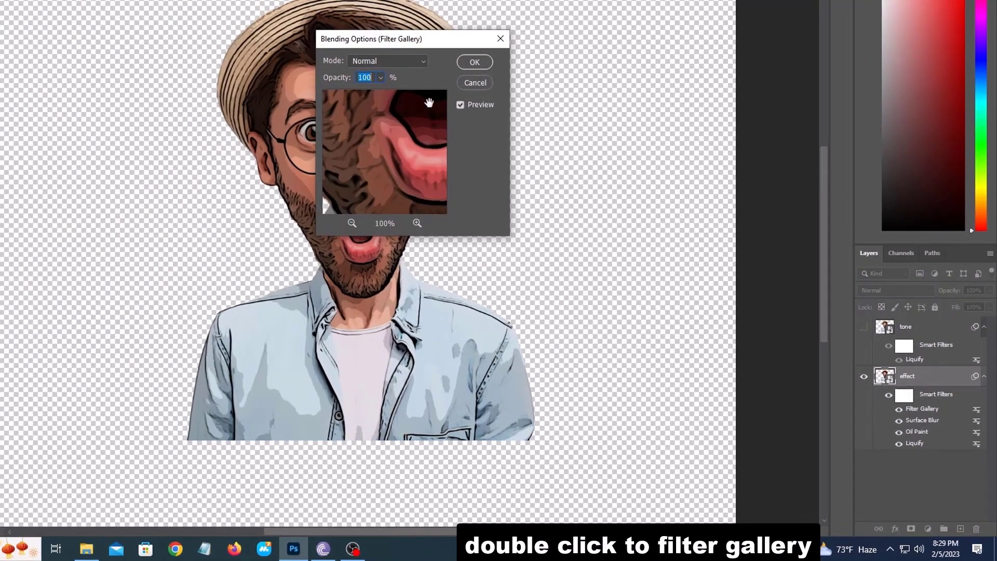
left_click_drag(380, 79, 345, 92)
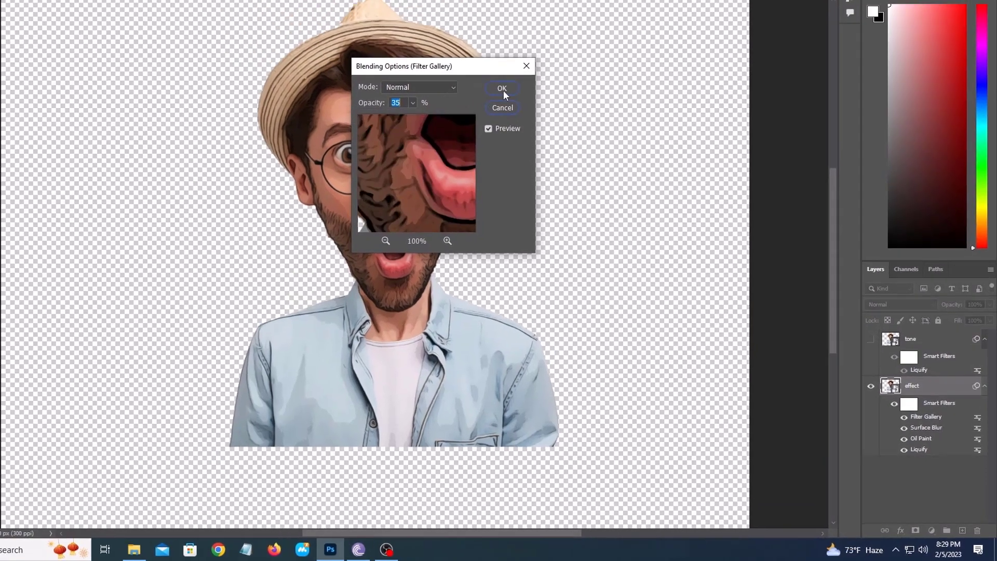
left_click(470, 63)
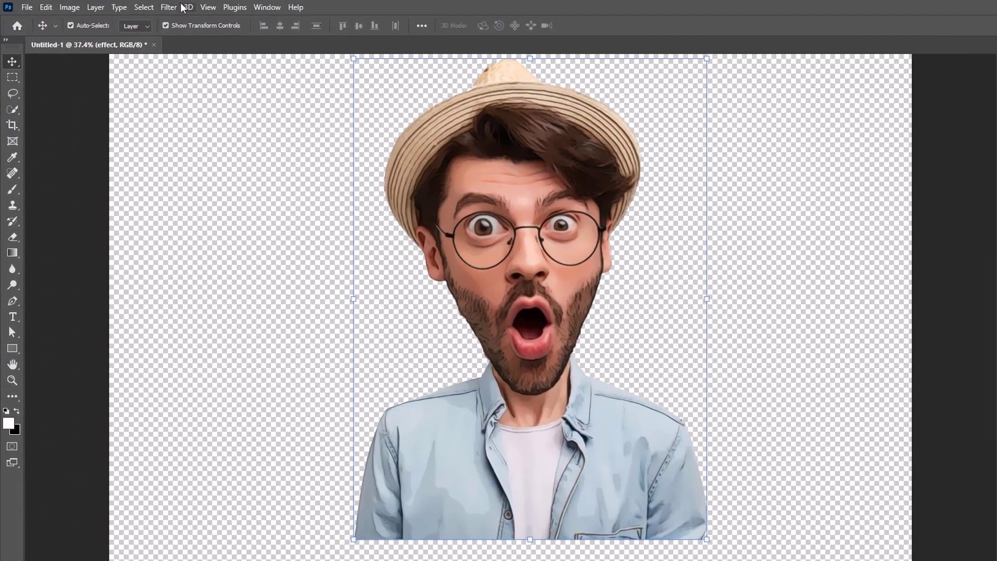
Apply a second Oil Paint filter to the effect layer with stylization 5.0, cleanliness 3.0, scale 0.1 and bristle detail 0.0.
left_click(143, 6)
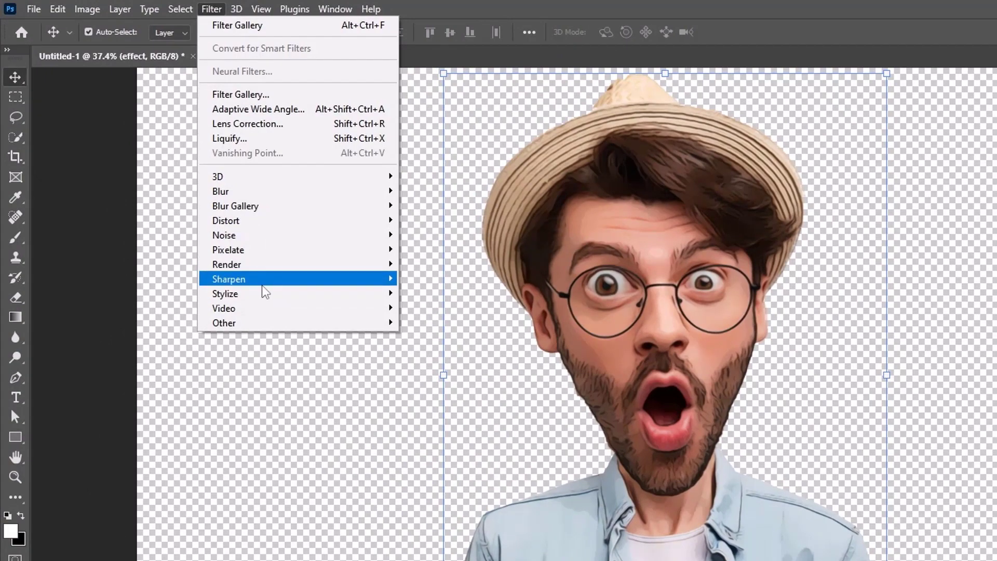
mouse_move(233, 199)
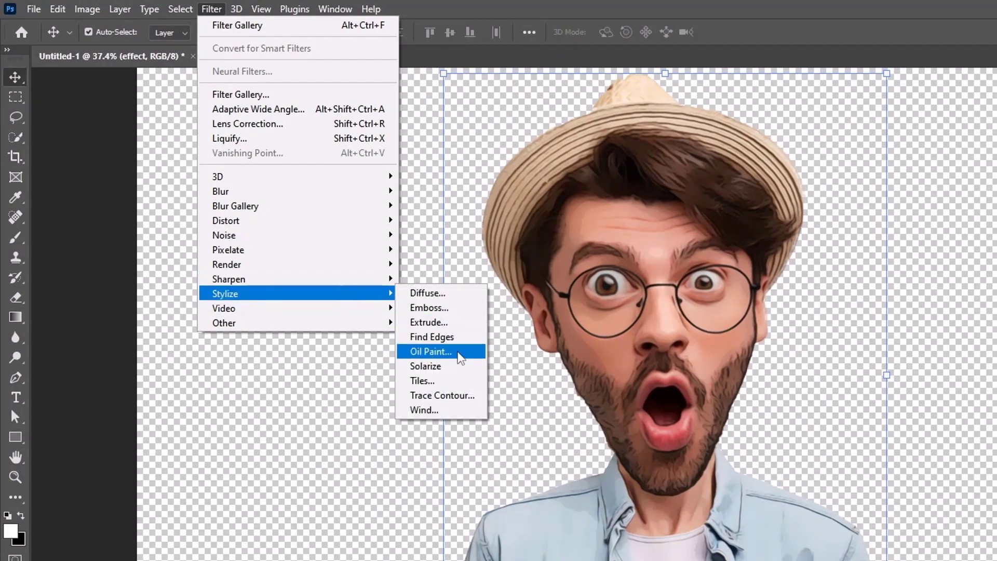
left_click(459, 357)
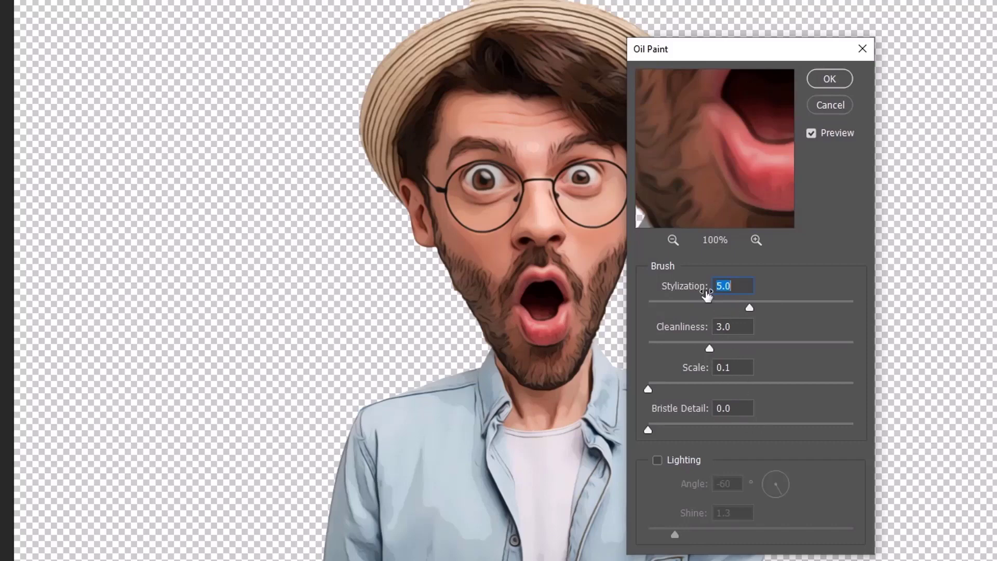
left_click(826, 79)
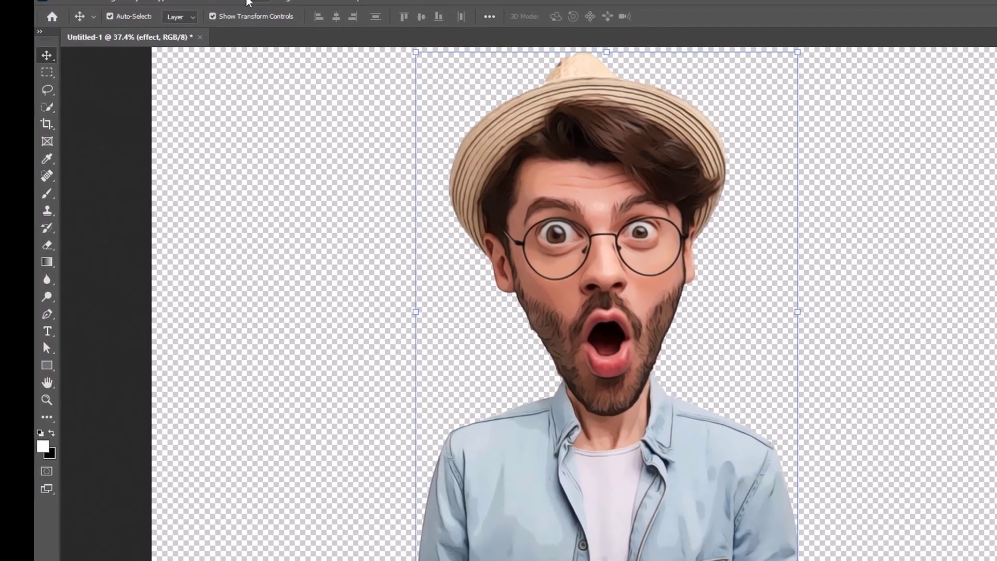
Apply an Unsharp Mask to the effect layer with amount 150%, radius 6.0 pixels and threshold 6 levels.
left_click(244, 34)
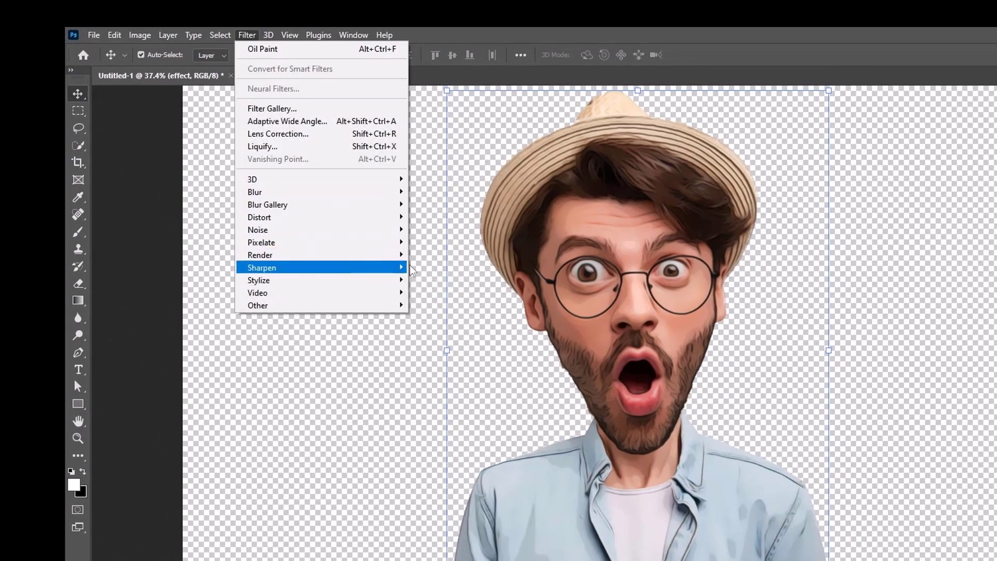
mouse_move(387, 269)
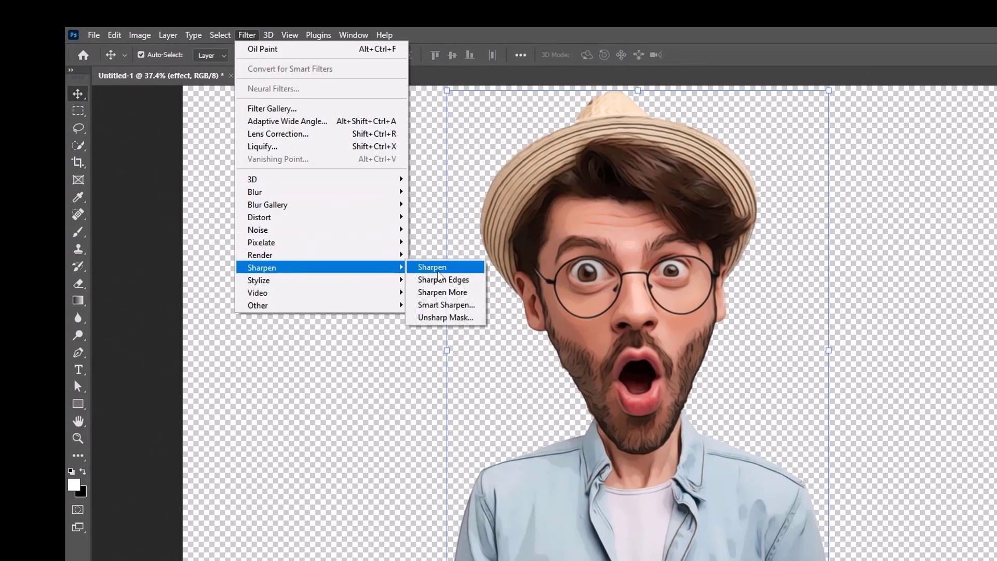
left_click(432, 318)
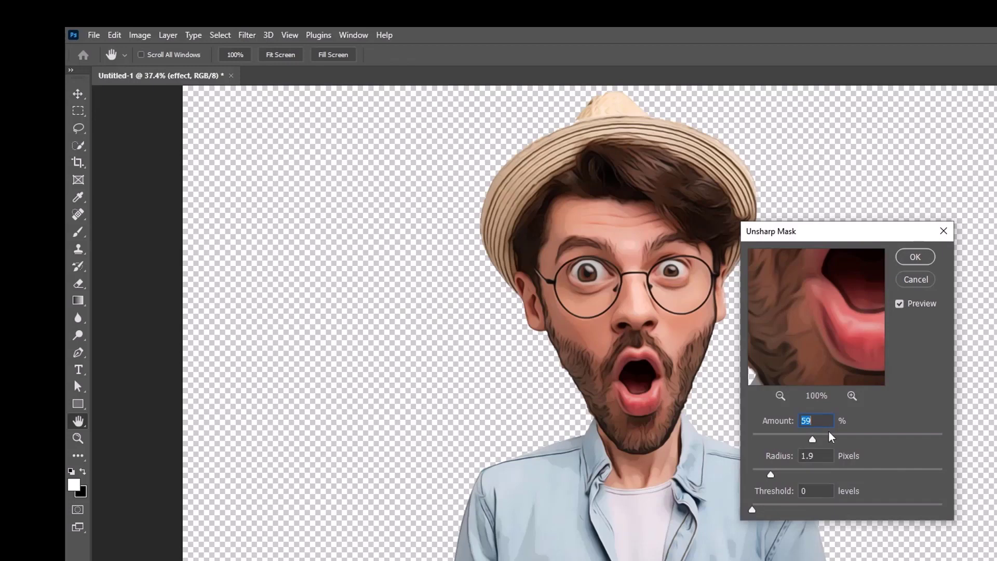
type("150")
left_click(783, 460)
type("66")
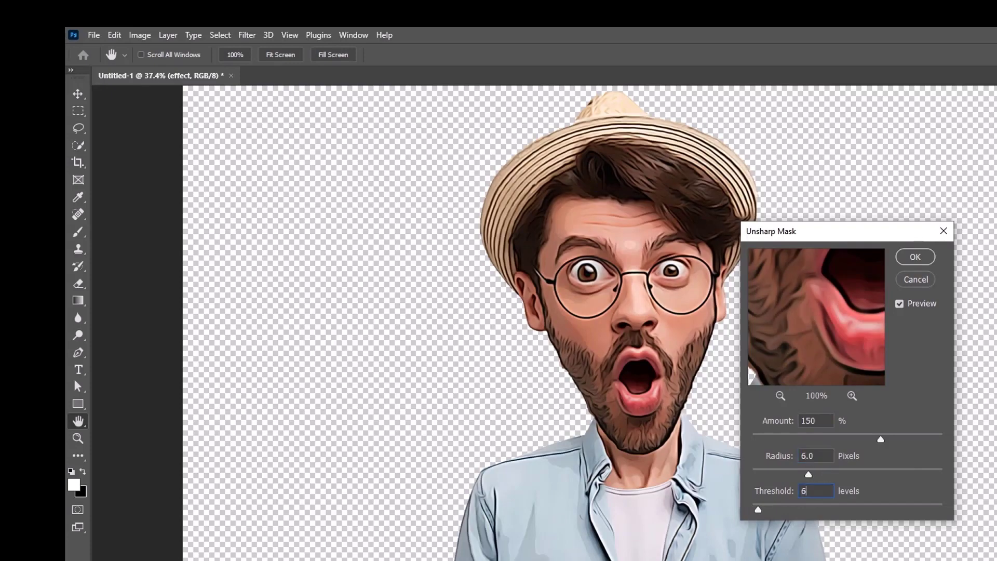
left_click(913, 257)
key("v")
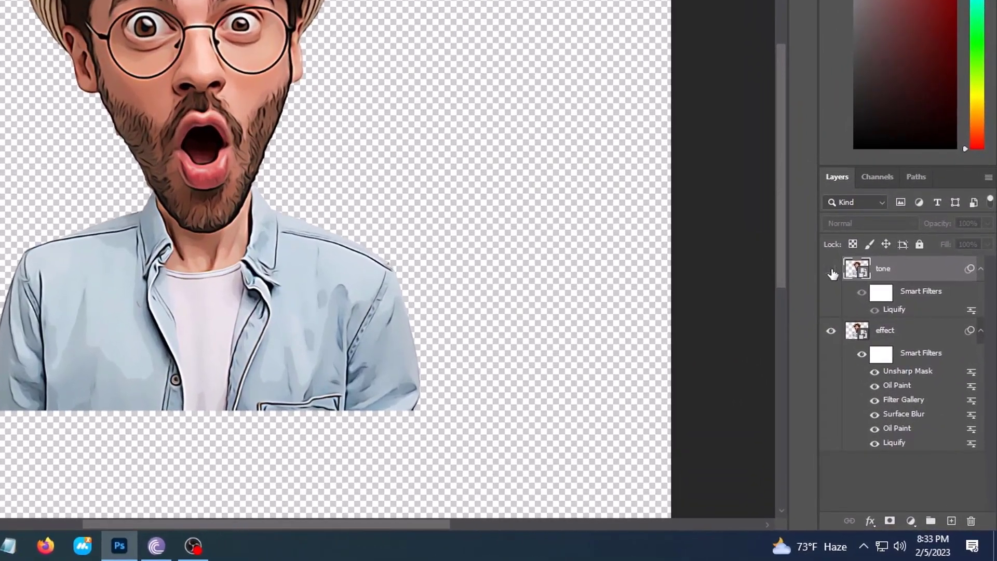
Show the tone layer and apply a Gaussian Blur with a 5-pixel radius to it.
left_click(883, 360)
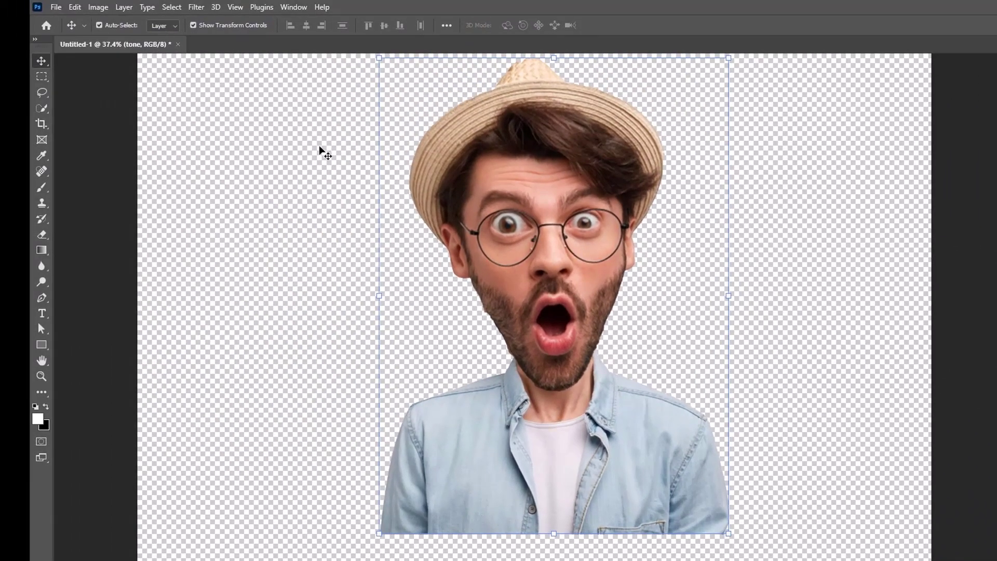
left_click(197, 8)
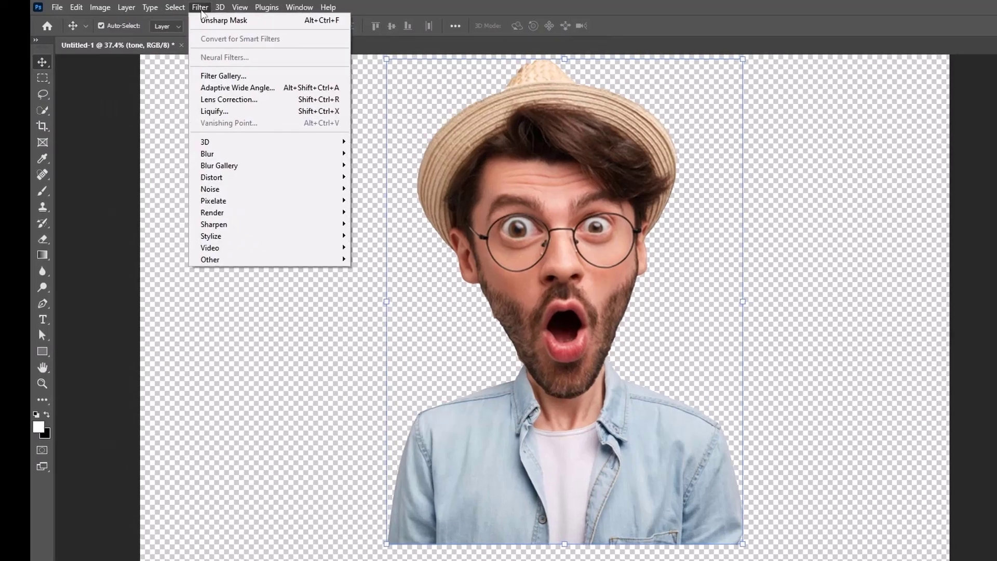
mouse_move(218, 153)
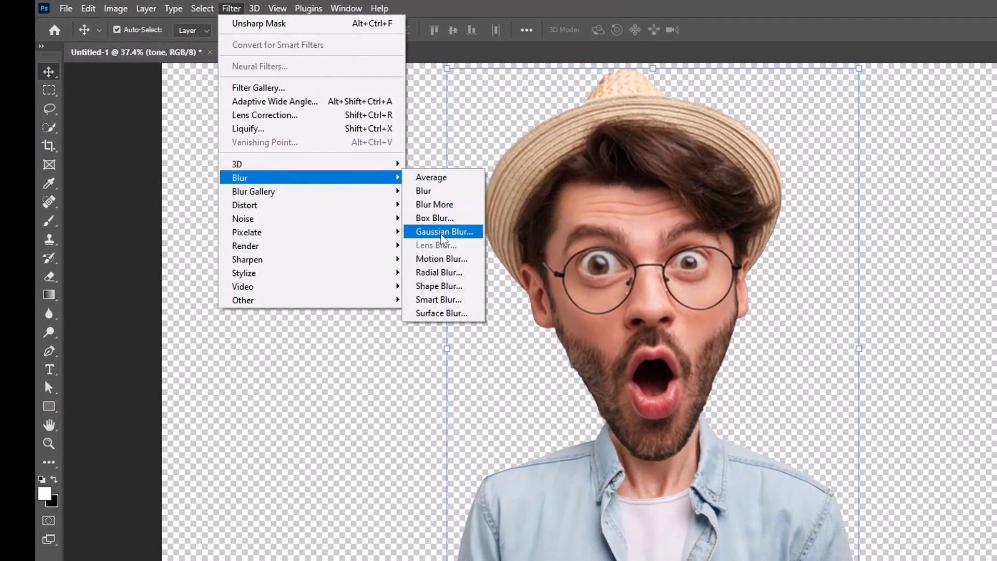
left_click(446, 236)
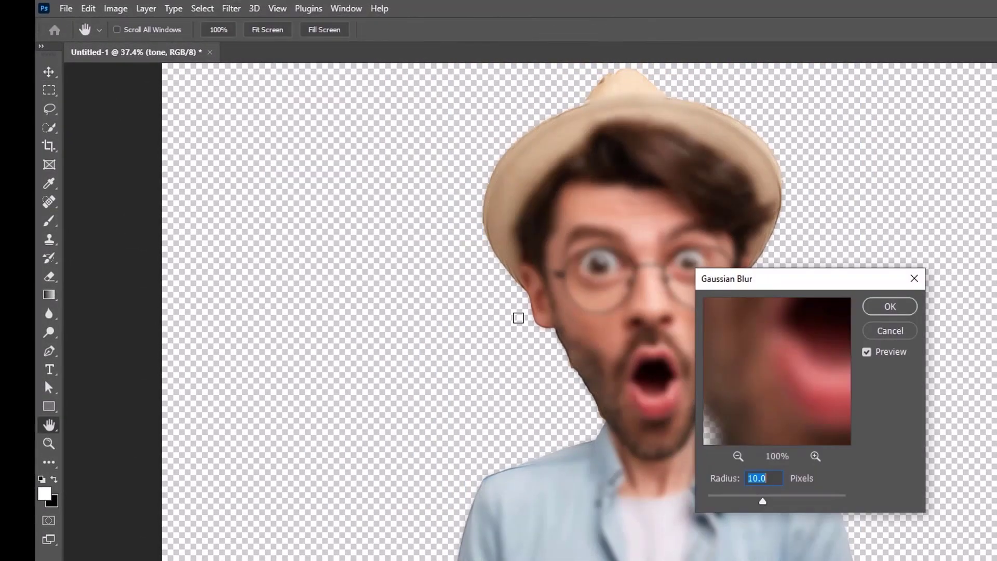
type("5")
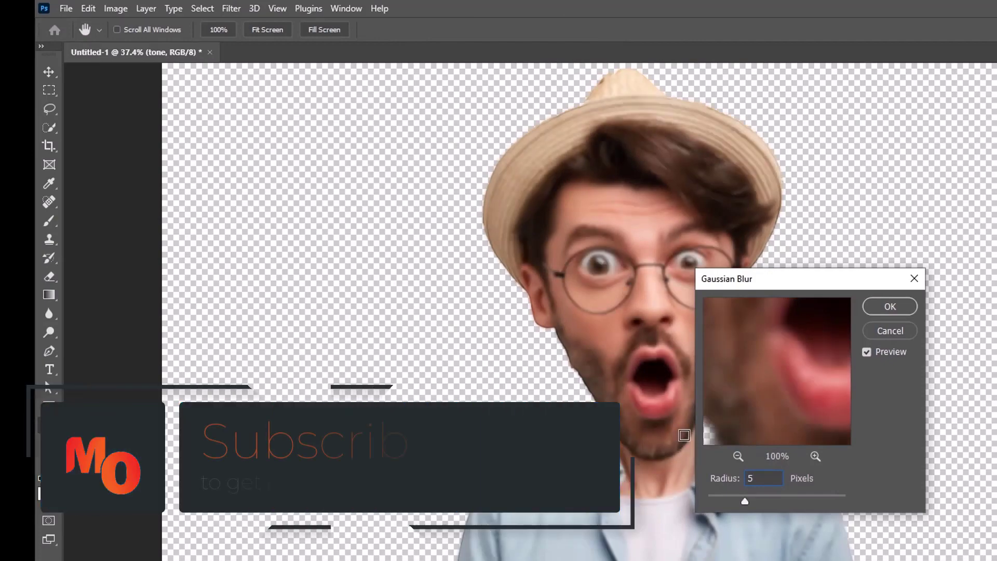
left_click(888, 309)
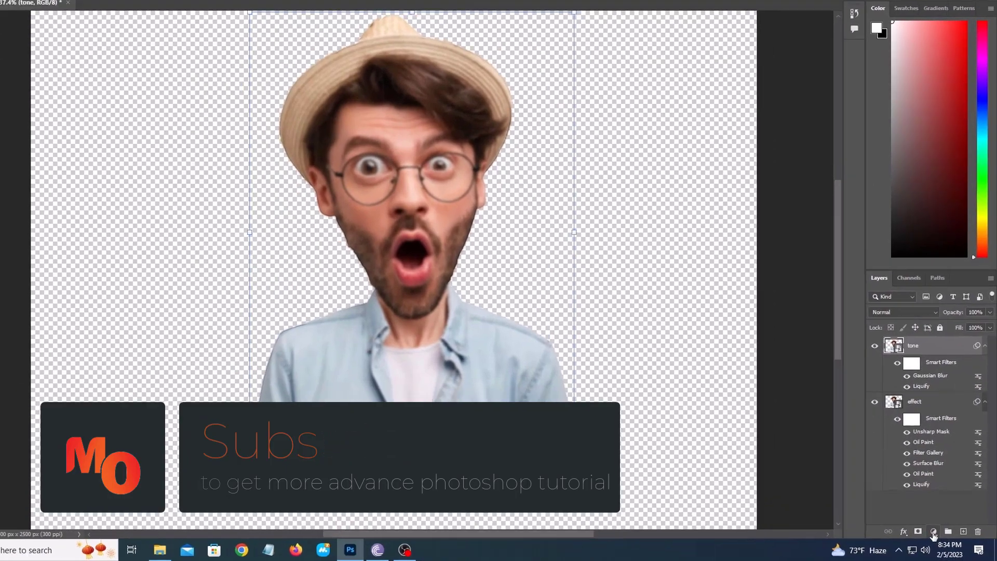
Add an Invert adjustment layer above the tone layer and clip it to that layer.
left_click(933, 531)
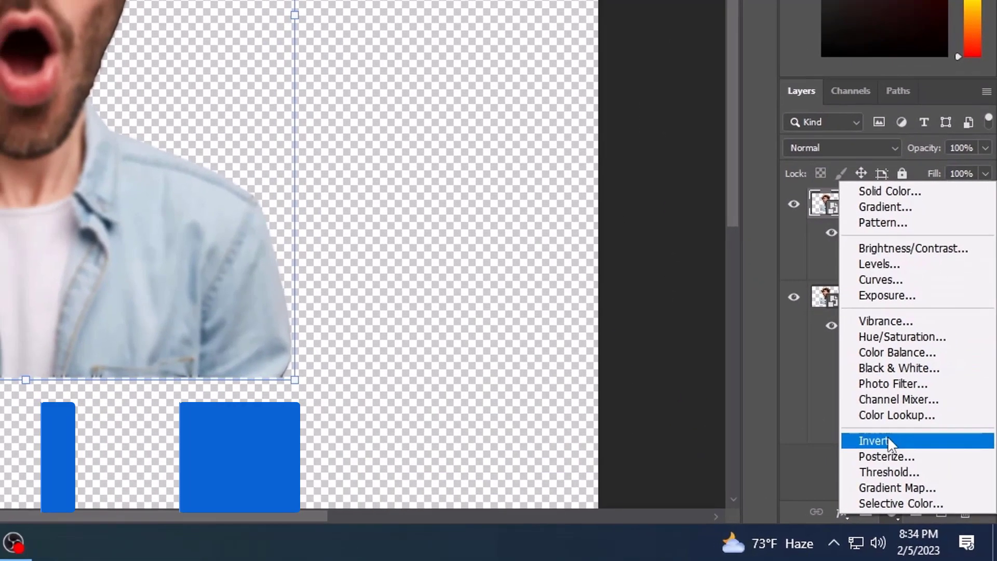
left_click(891, 441)
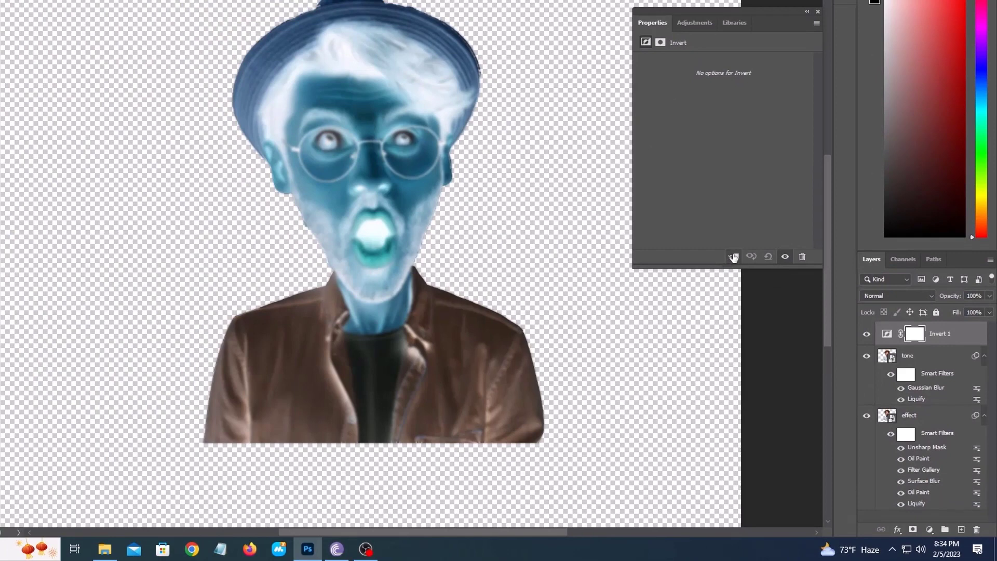
left_click(733, 256)
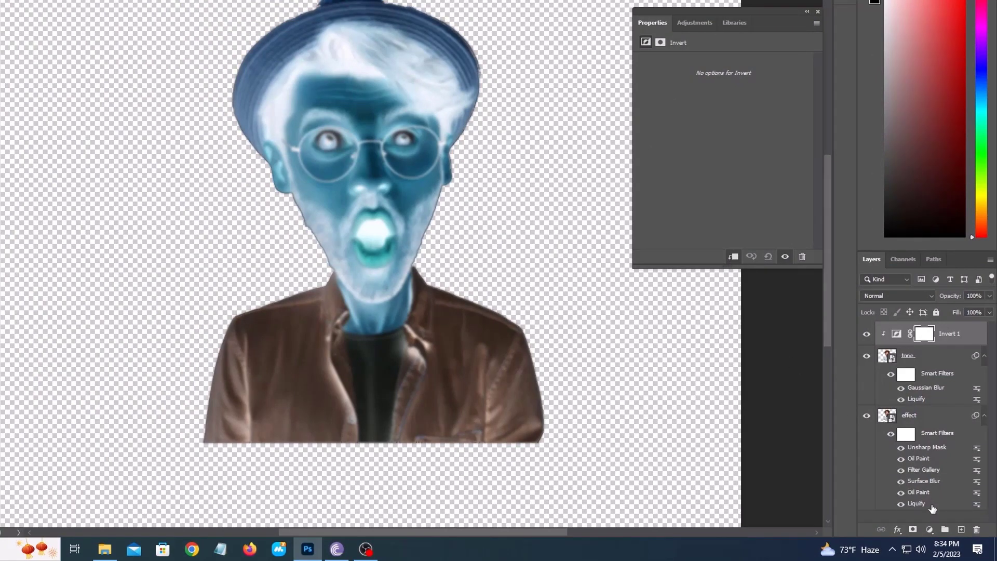
Add a Black & White adjustment layer above the Invert adjustment and clip it to the tone layer.
left_click(930, 530)
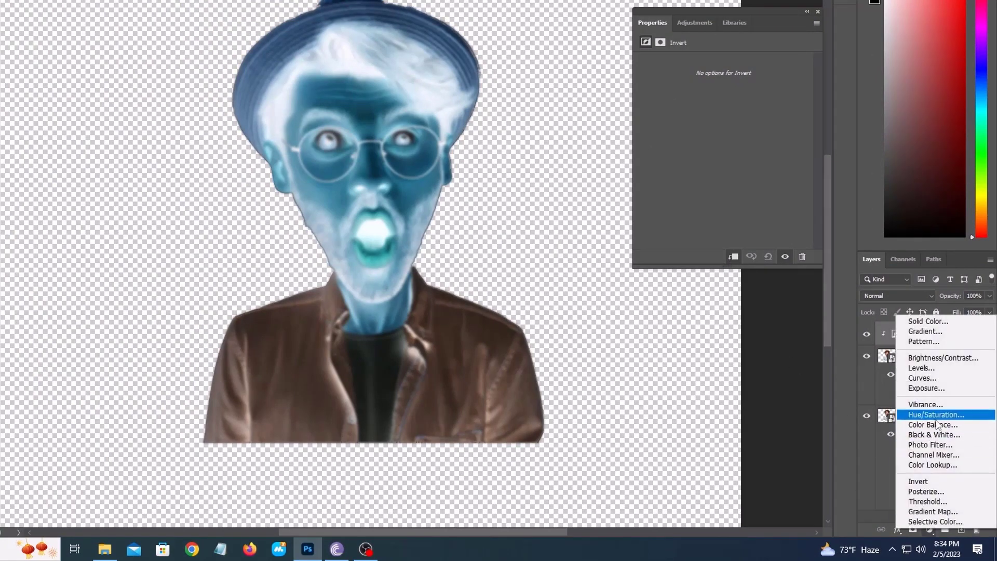
left_click(932, 437)
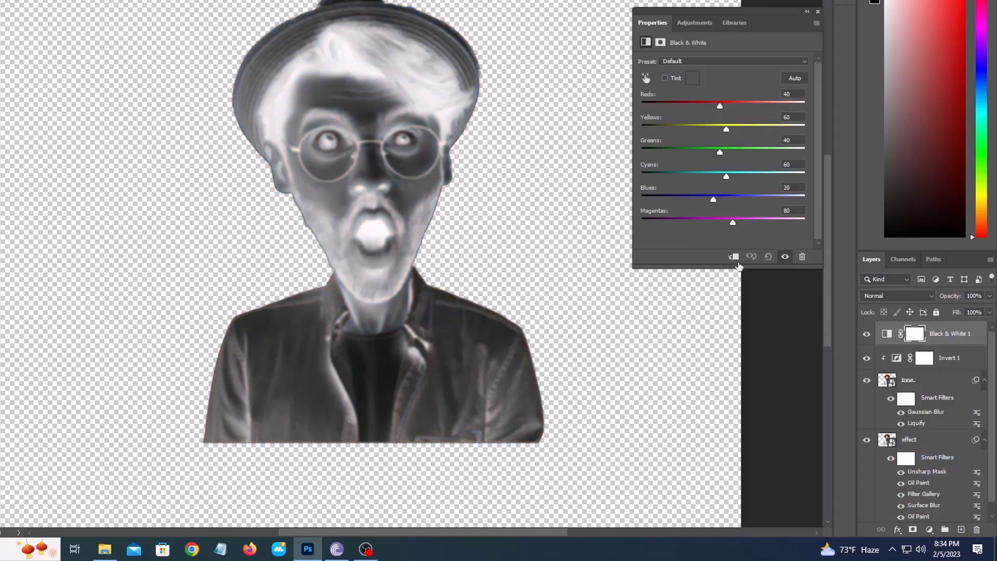
left_click(733, 258)
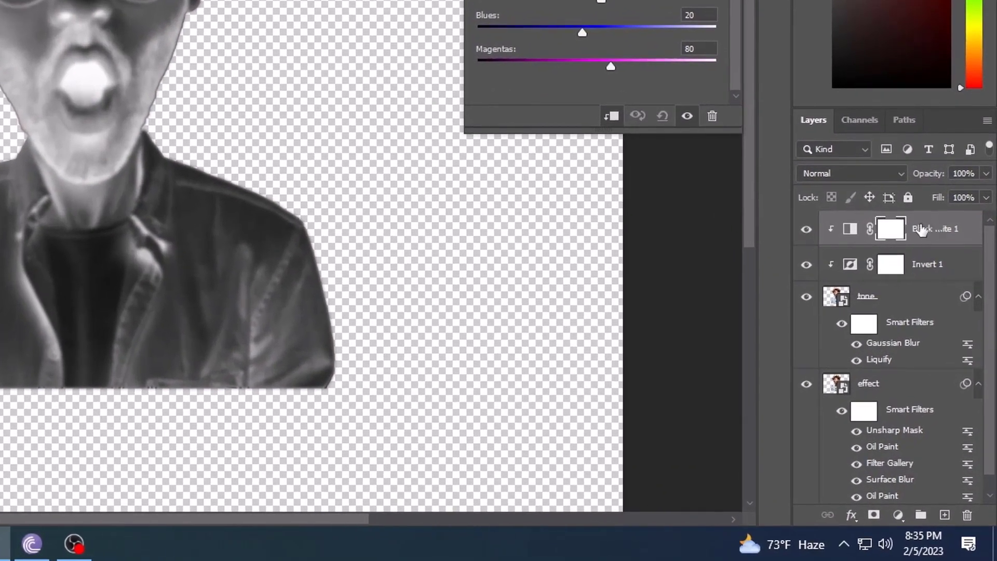
Group the Black & White, Invert and tone layers and name the group "tone opecity".
left_click(956, 334)
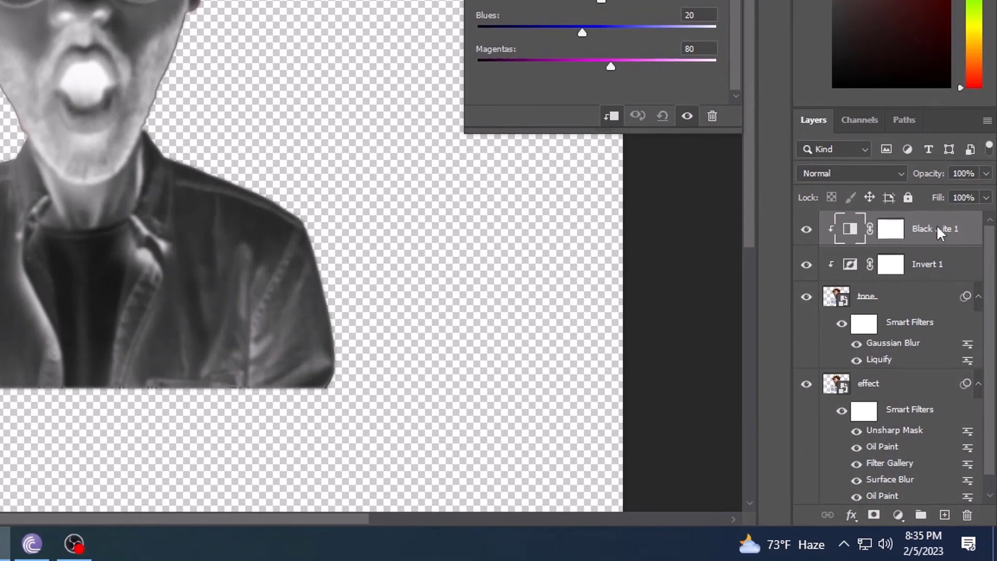
left_click(912, 304, "shift")
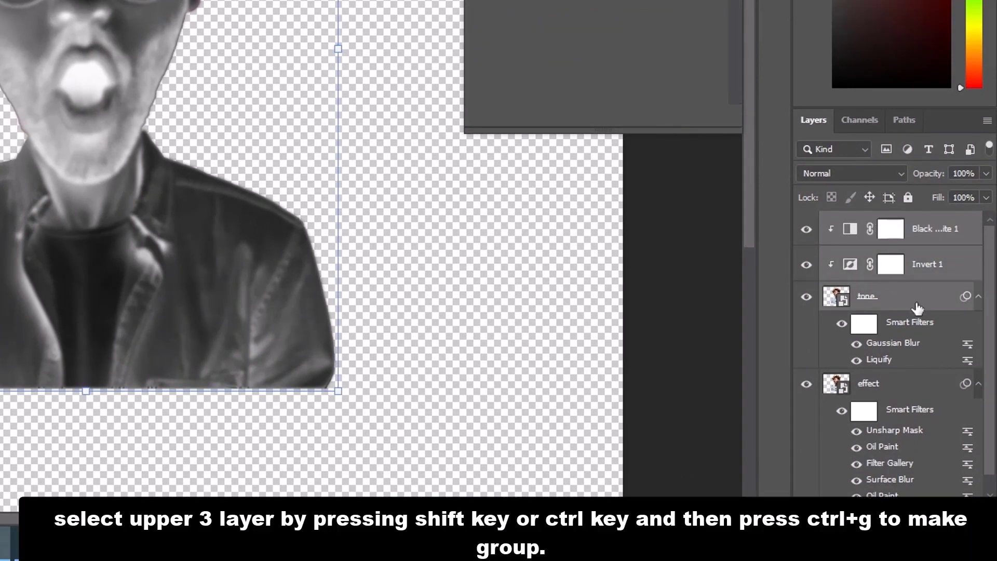
key("ctrl+g")
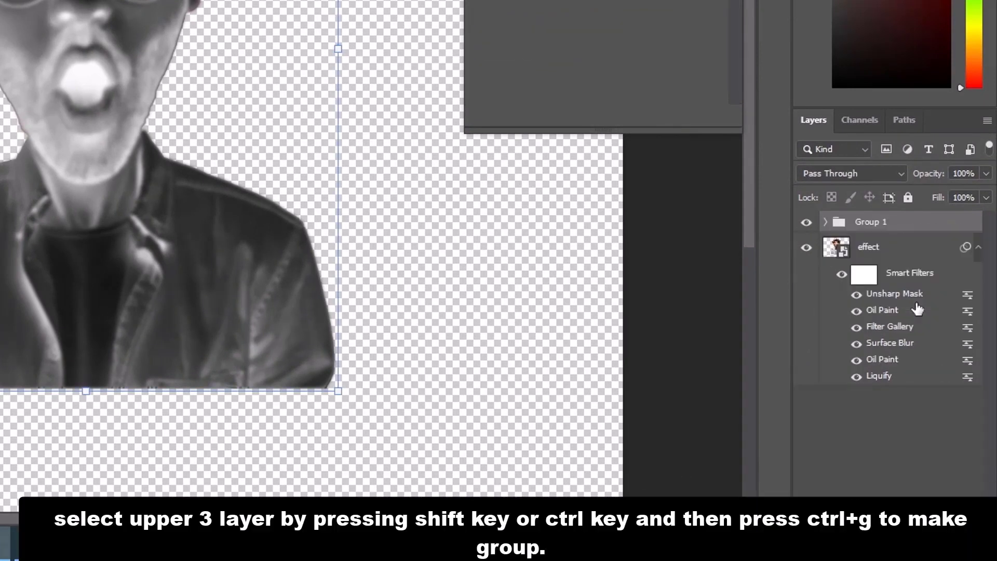
double_click(871, 223)
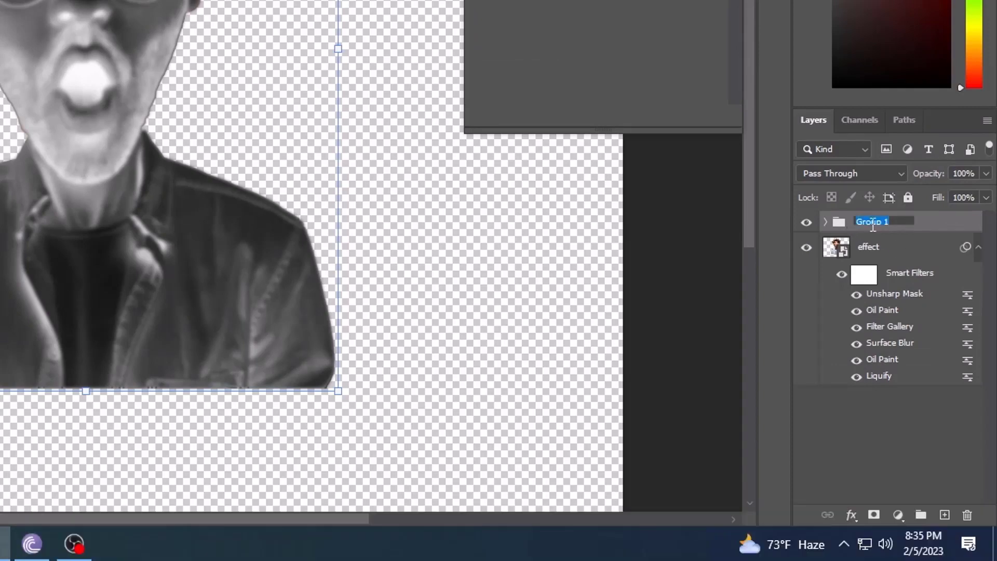
type("tone opecity")
key("Return")
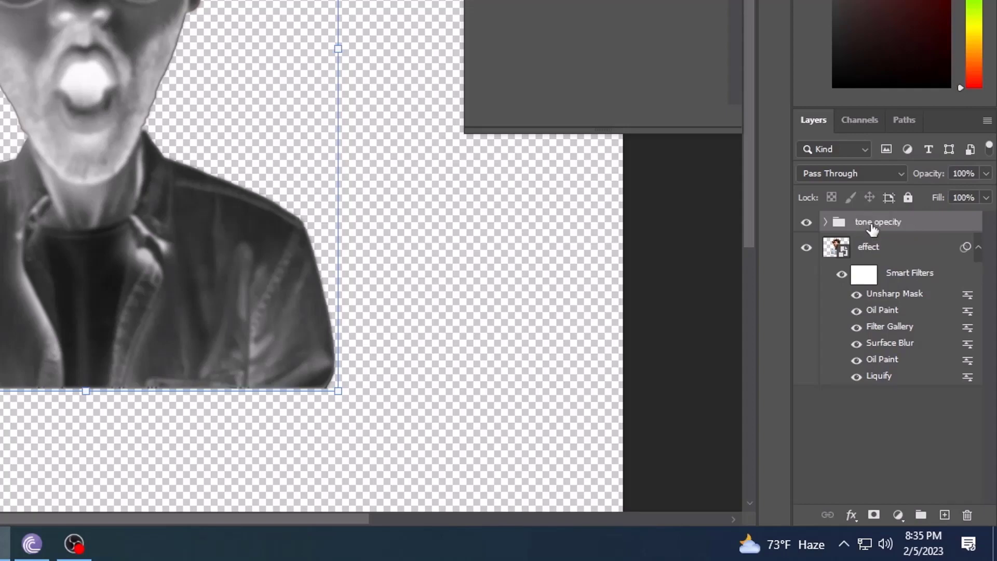
Set the tone opecity group's blend mode to Overlay and lower its opacity.
left_click(883, 174)
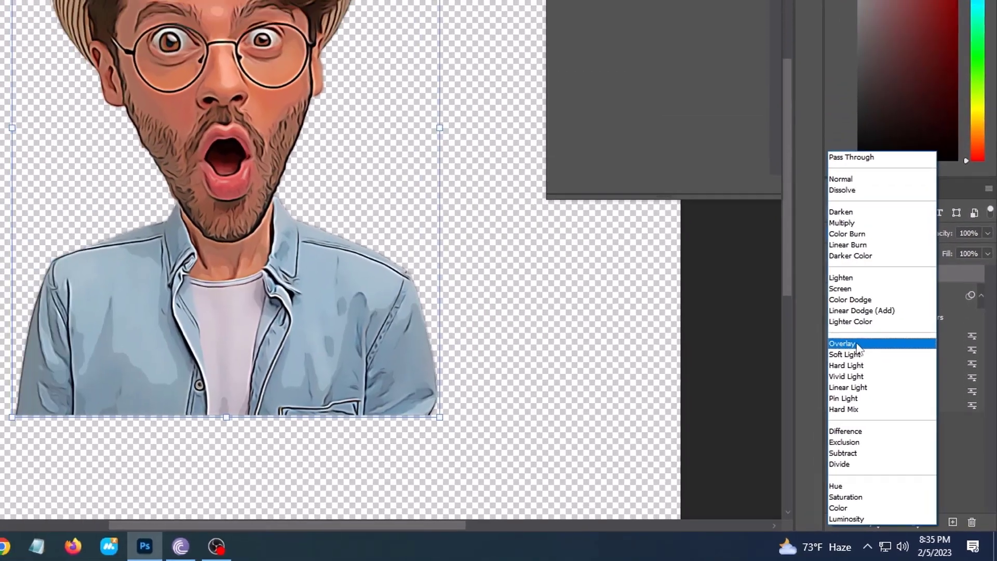
left_click(824, 305)
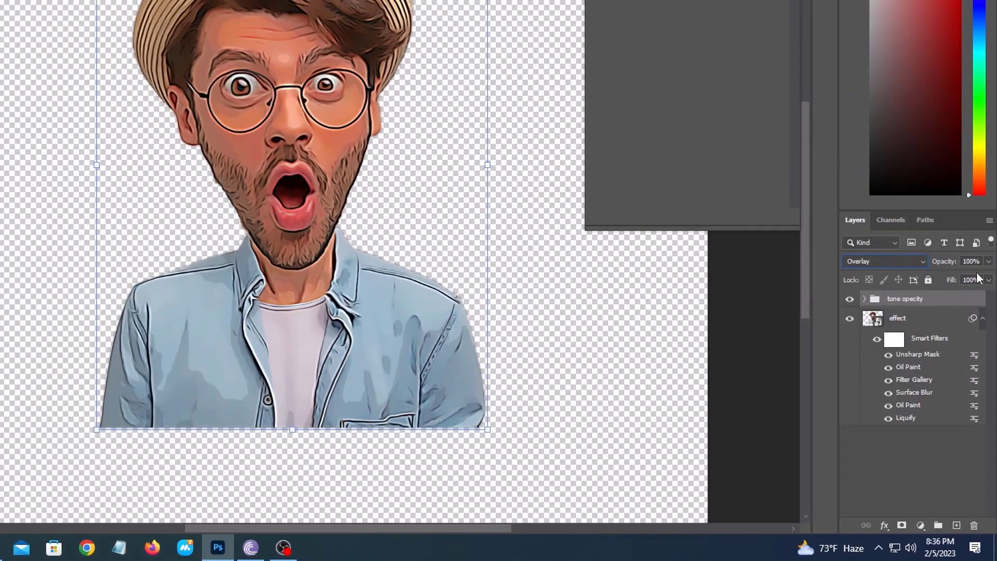
left_click(989, 262)
left_click(948, 275)
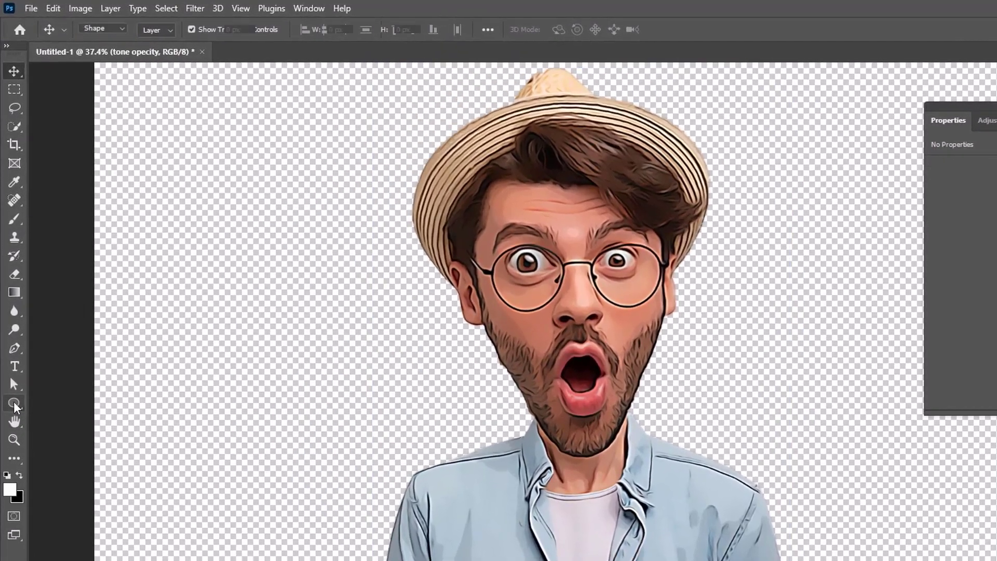
Draw a circle shape about 1420 px wide over the man's face and chest, with red fill and 0 px stroke.
left_click(10, 294)
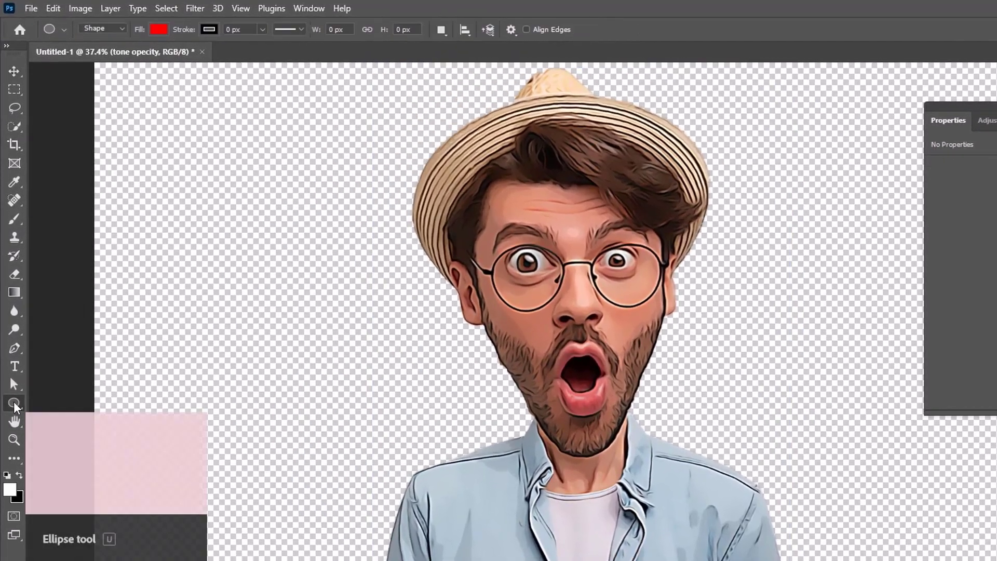
left_click(107, 28)
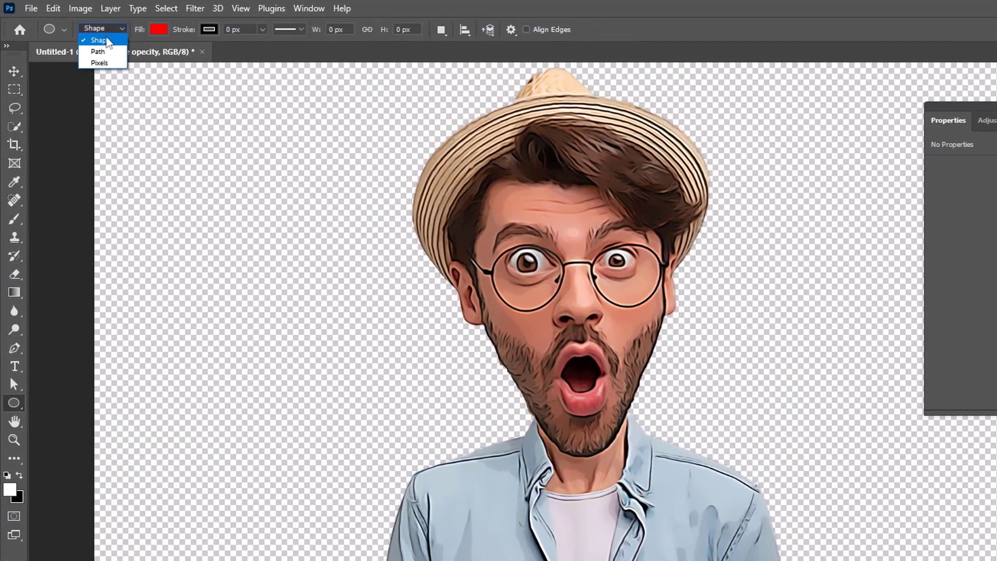
left_click(107, 41)
left_click(159, 29)
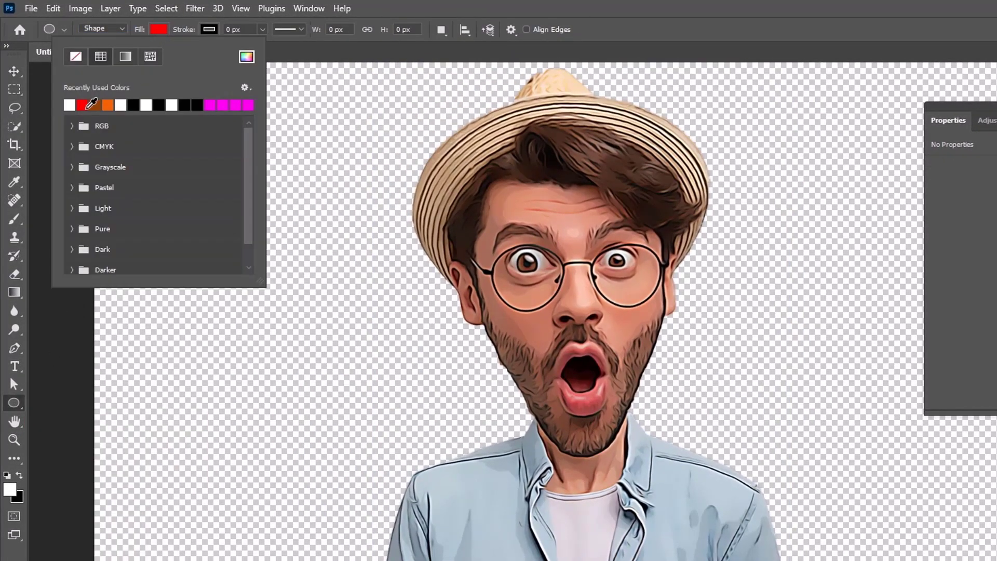
left_click(241, 29)
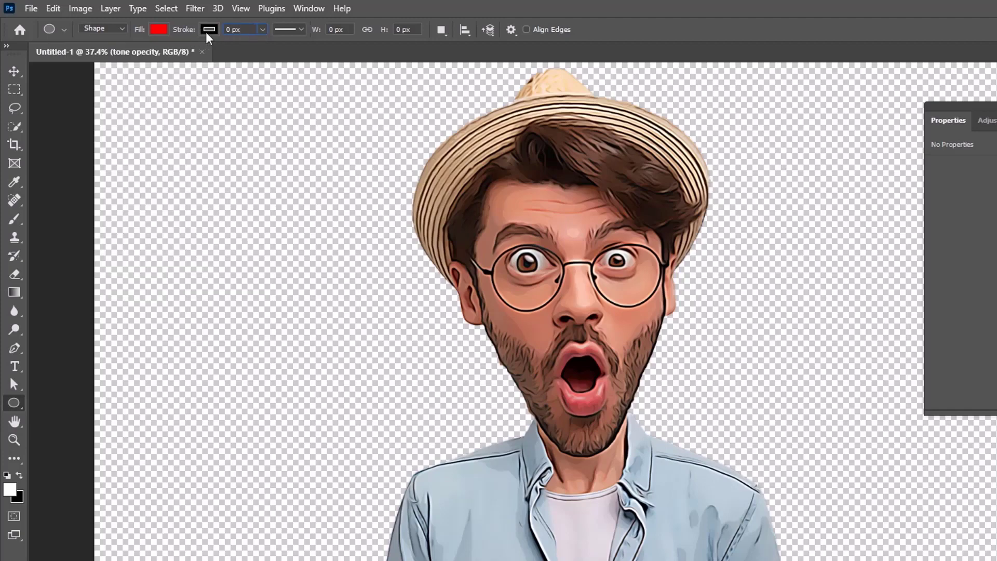
double_click(234, 32)
left_click_drag(389, 219, 640, 473)
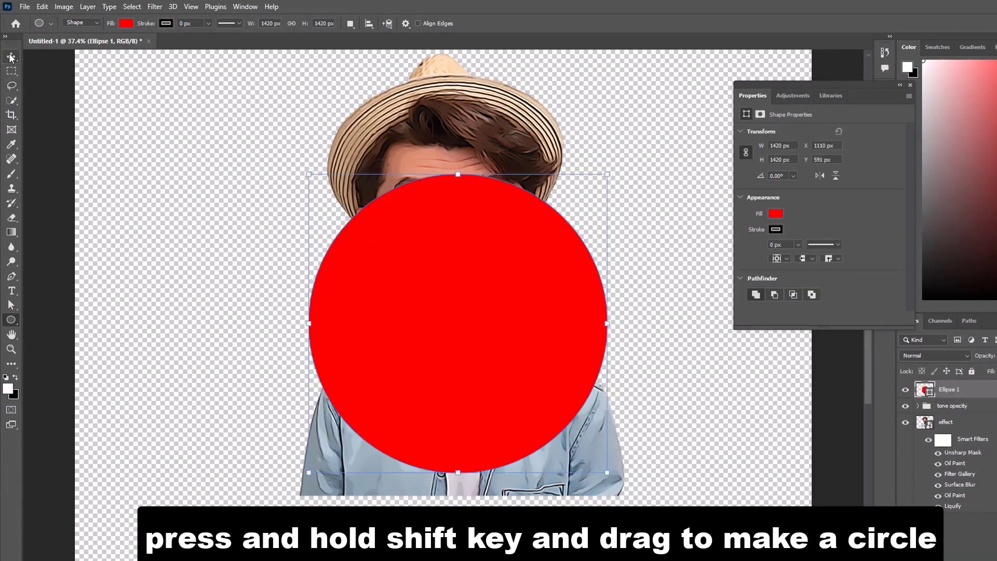
Move the red circle to about X 1127 px, Y 540 px and place its layer beneath the effect layer.
left_click(10, 57)
left_click_drag(440, 287, 443, 275)
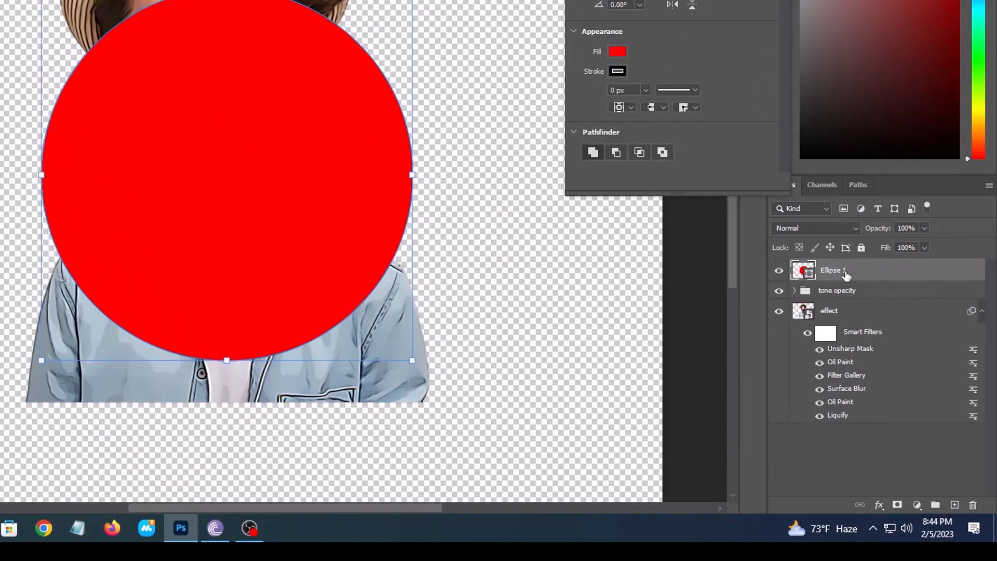
left_click_drag(846, 274, 855, 418)
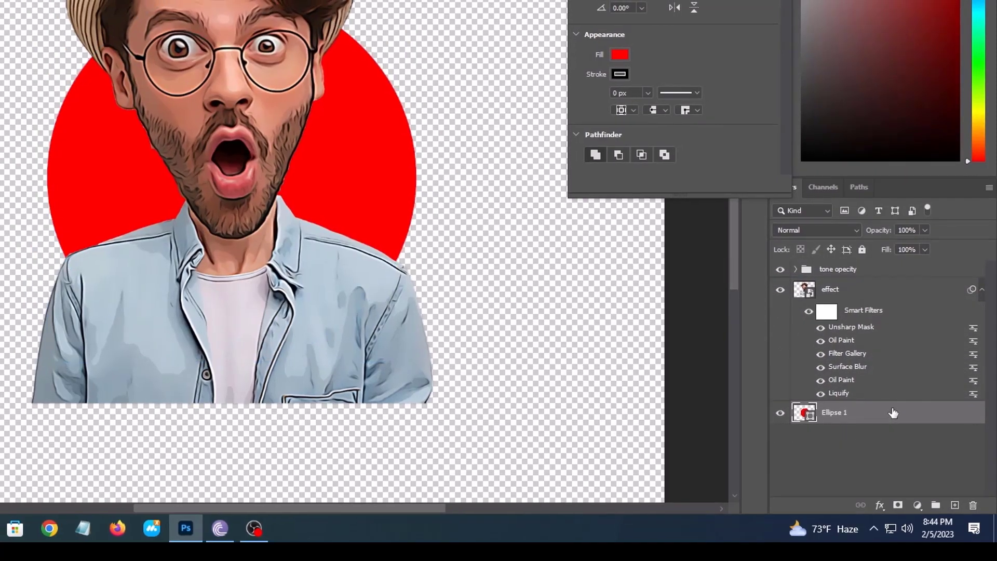
Add a white 100 px stroke layer style positioned outside the red circle.
double_click(892, 414)
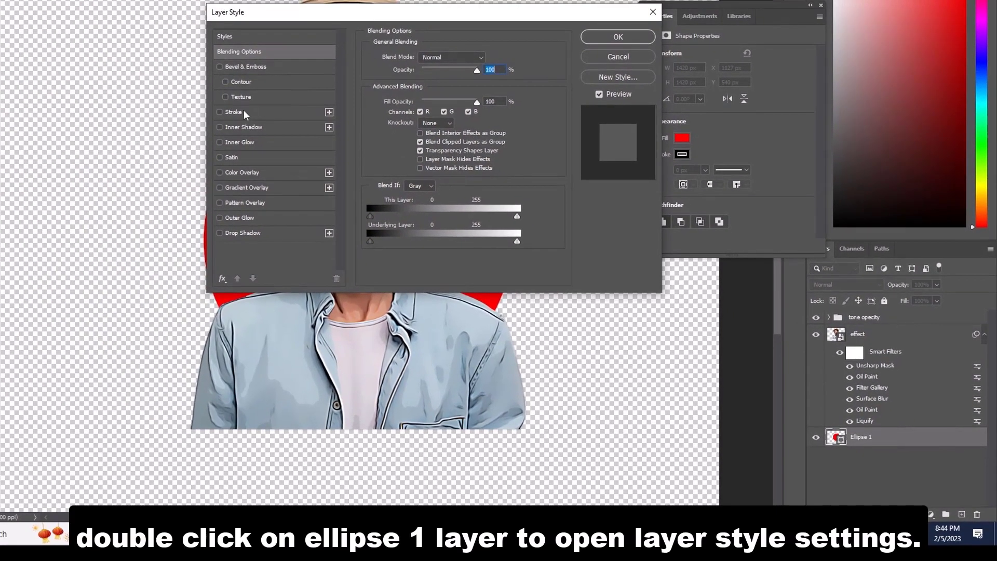
left_click(235, 112)
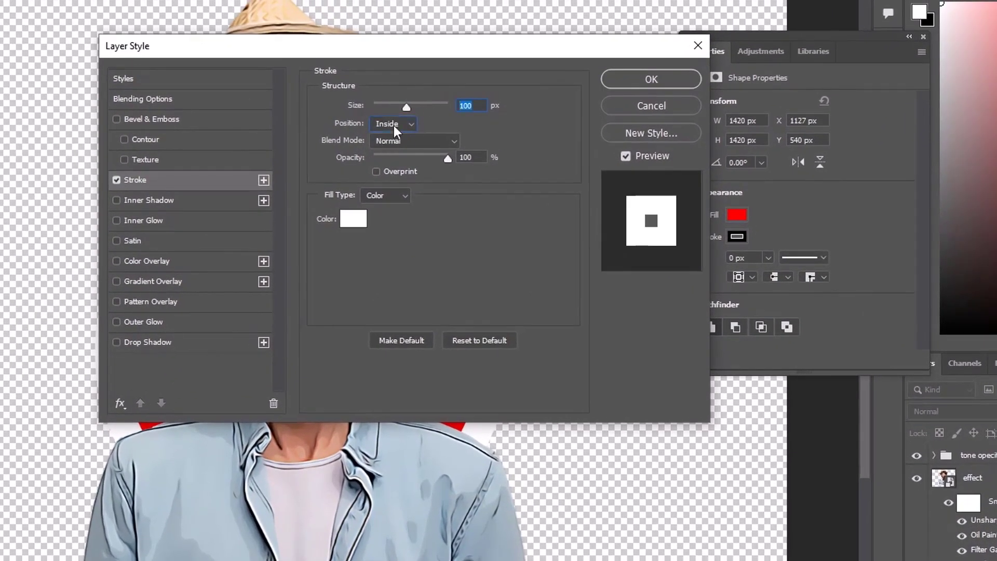
left_click(393, 126)
left_click(395, 131)
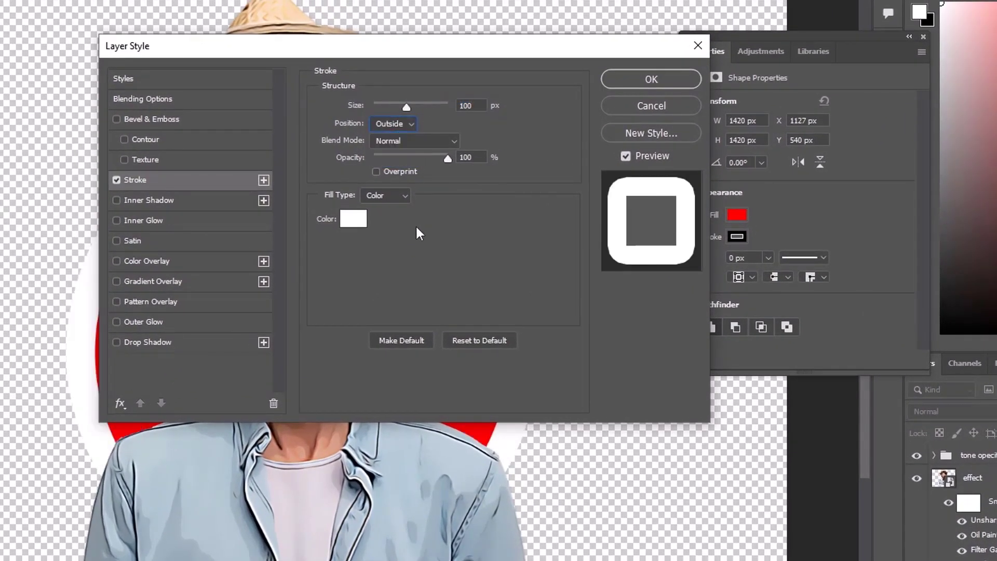
left_click(356, 221)
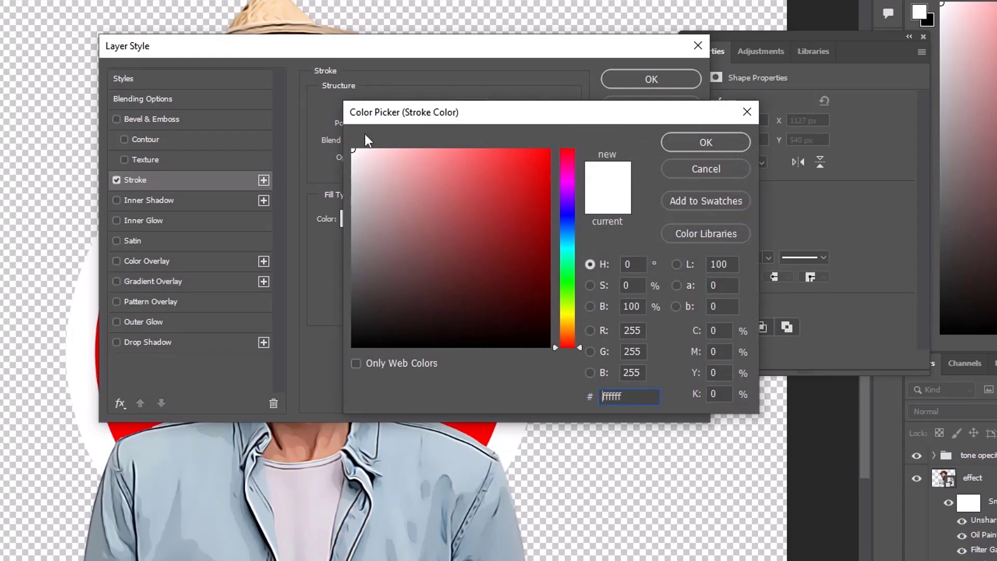
left_click(668, 138)
left_click(650, 78)
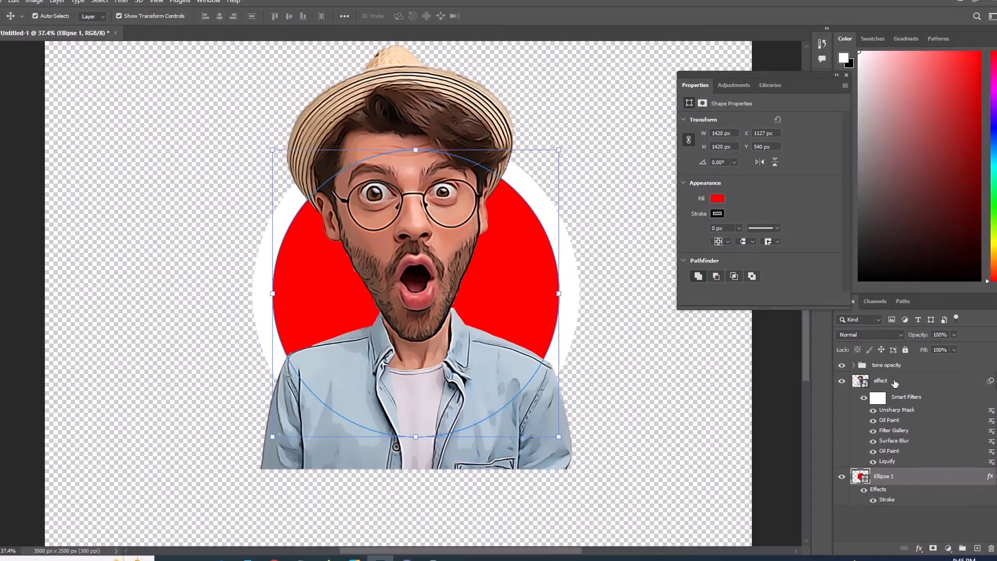
Group the tone opecity group and the effect layer together above the circle layer.
left_click(985, 471)
left_click(987, 449, "ctrl")
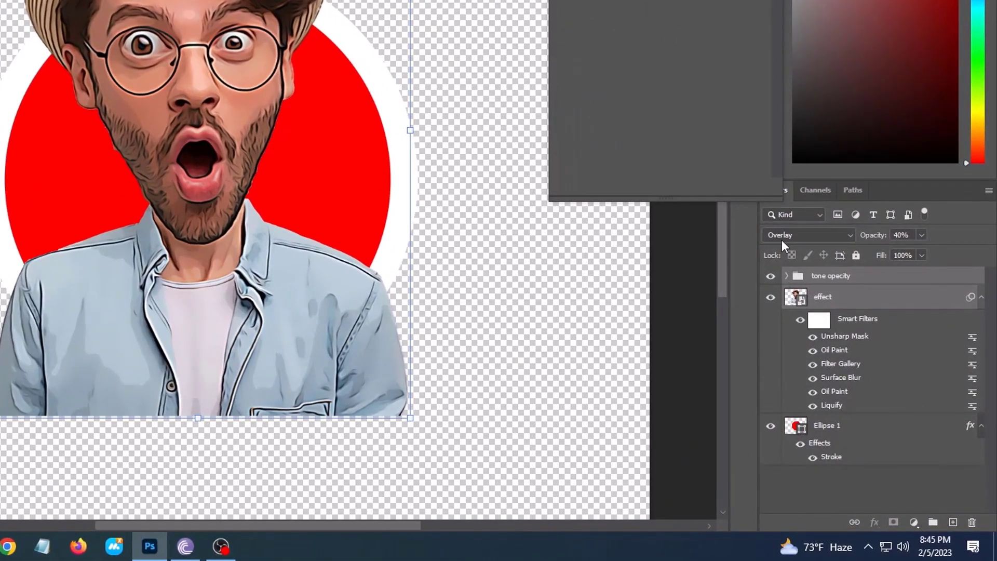
key("ctrl+g")
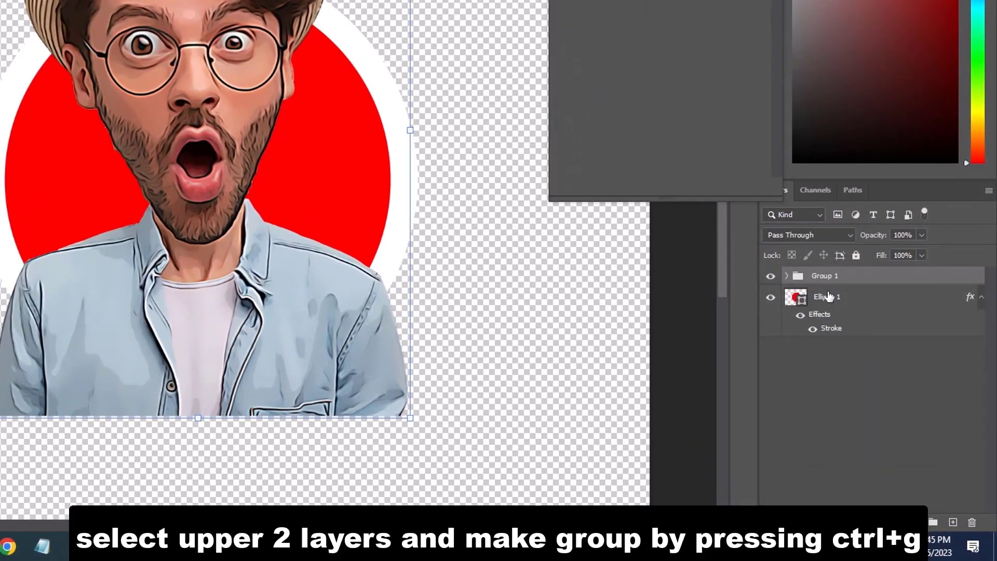
Mask the new group with the circle's selection and paint white on the mask to reveal the man's head and hat.
left_click(800, 302, "ctrl")
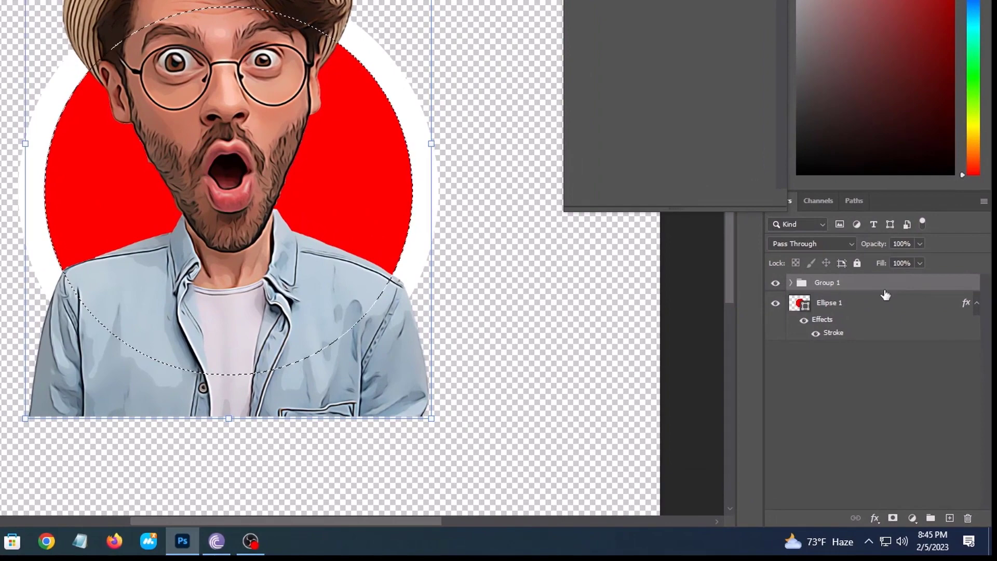
left_click(893, 518)
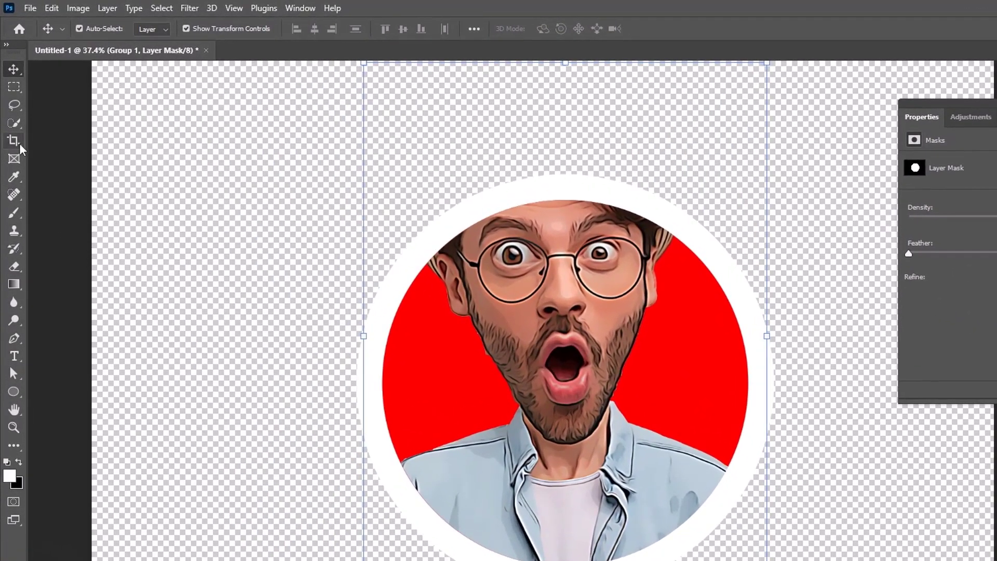
left_click(15, 213)
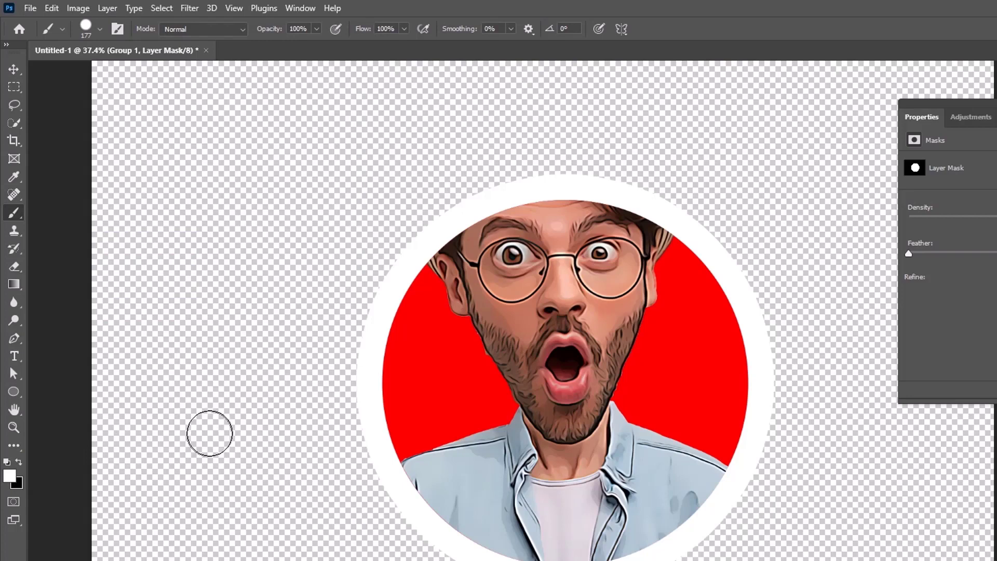
mouse_move(594, 190)
left_mouse_down()
mouse_move(500, 180)
mouse_move(453, 190)
mouse_move(553, 161)
mouse_move(465, 125)
mouse_move(572, 110)
mouse_move(508, 91)
mouse_move(609, 94)
mouse_move(615, 81)
mouse_move(663, 119)
mouse_move(632, 184)
mouse_move(589, 174)
mouse_move(663, 187)
mouse_move(707, 136)
mouse_move(738, 165)
mouse_move(652, 205)
mouse_move(636, 200)
mouse_move(672, 246)
mouse_move(656, 228)
mouse_move(483, 220)
mouse_move(427, 148)
mouse_move(424, 183)
mouse_move(463, 248)
mouse_move(420, 199)
mouse_move(473, 292)
mouse_move(420, 232)
mouse_move(464, 290)
mouse_move(481, 153)
mouse_move(554, 89)
mouse_move(678, 147)
mouse_move(685, 208)
mouse_move(664, 242)
left_mouse_up()
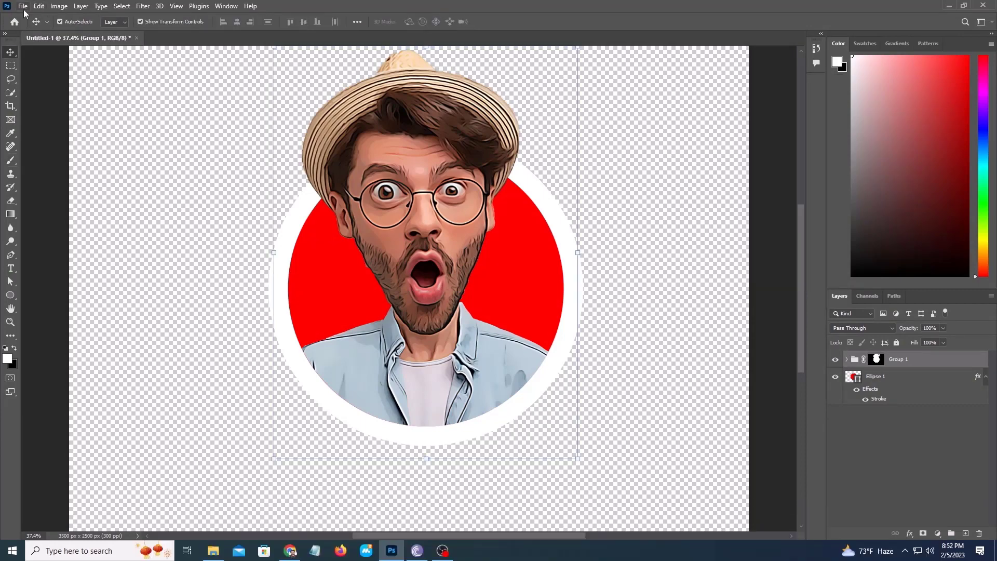
Open the photo cc47e2d29d.jpeg, cut the man out onto a new layer and delete the background layer.
key("ctrl+o")
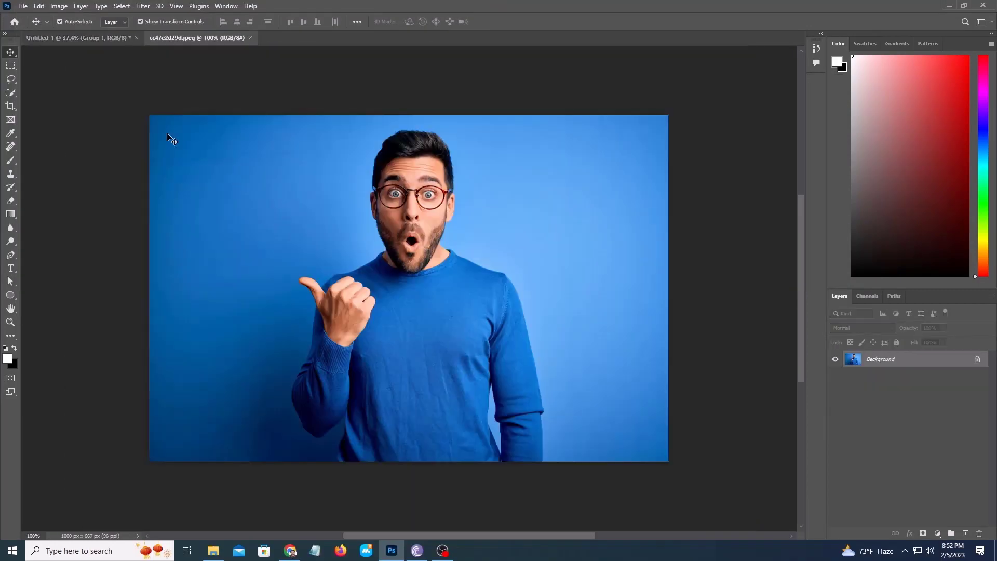
key("w")
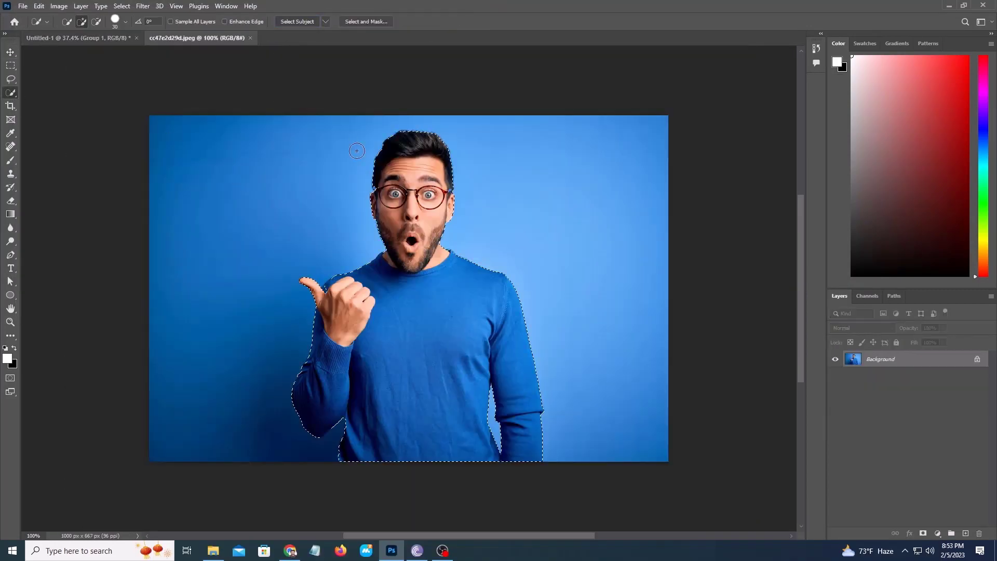
key("ctrl+j")
left_click(899, 380)
key("Delete")
Copy the man's head to its own layer and scale down the body layer beneath it, centred under the chin.
left_click(409, 145)
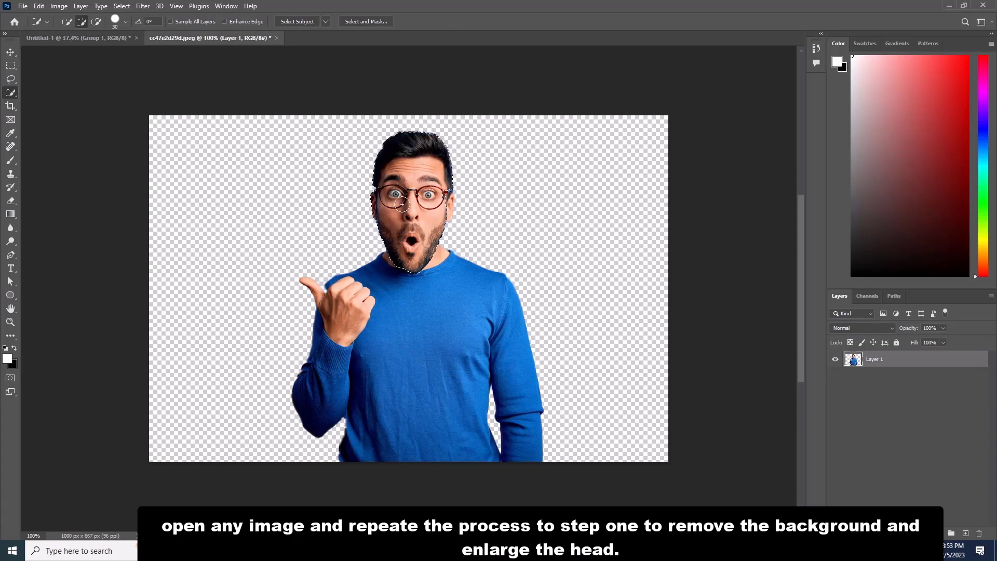
key("ctrl+j")
key("alt+bracketleft")
key("v")
left_click_drag(544, 461, 459, 354)
left_click_drag(372, 316, 410, 352)
left_click_drag(497, 389, 488, 359)
left_click_drag(437, 327, 441, 342)
key("Return")
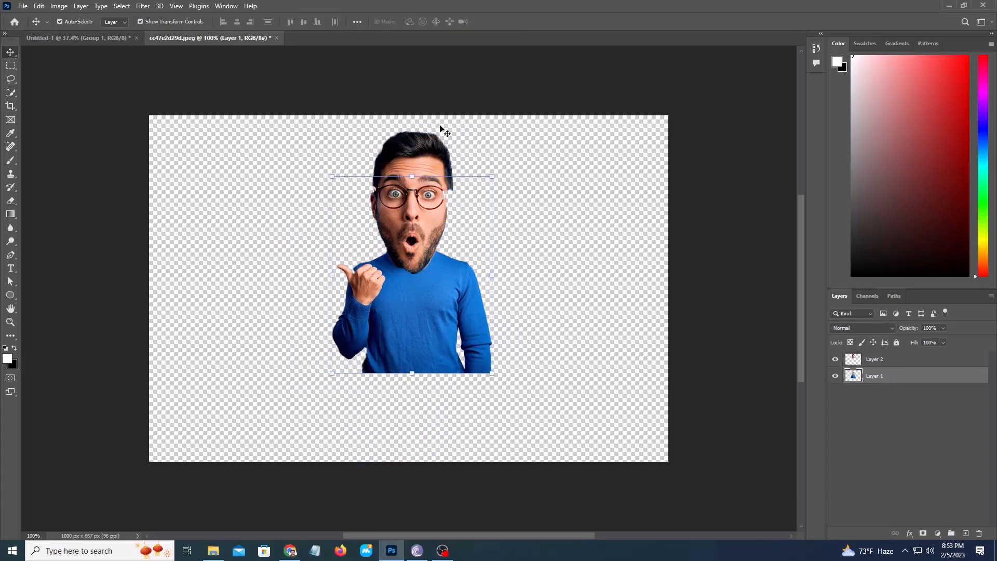
Combine the head and body layers into one smart object and reposition the figure on the canvas.
left_click(441, 130)
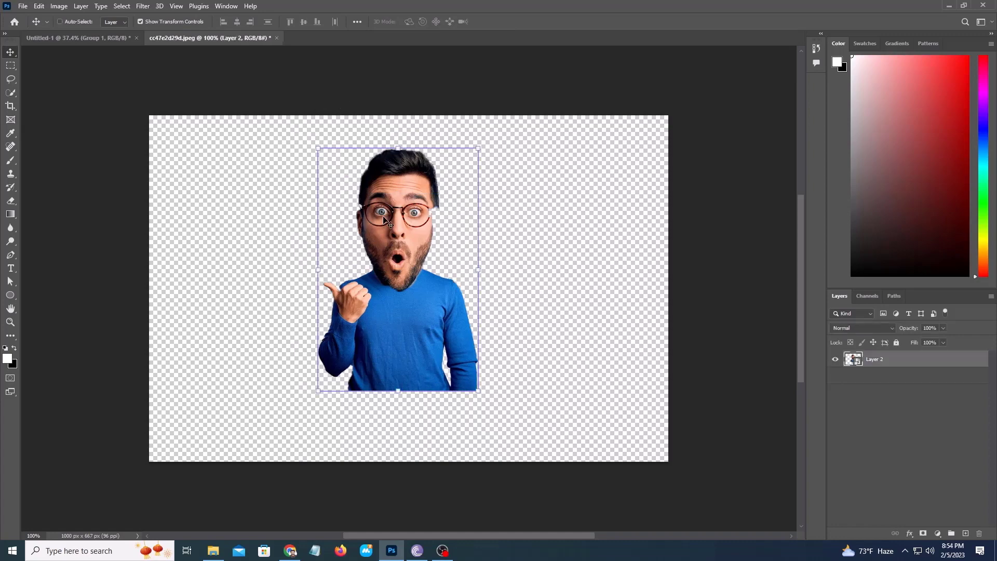
left_click_drag(388, 203, 386, 206)
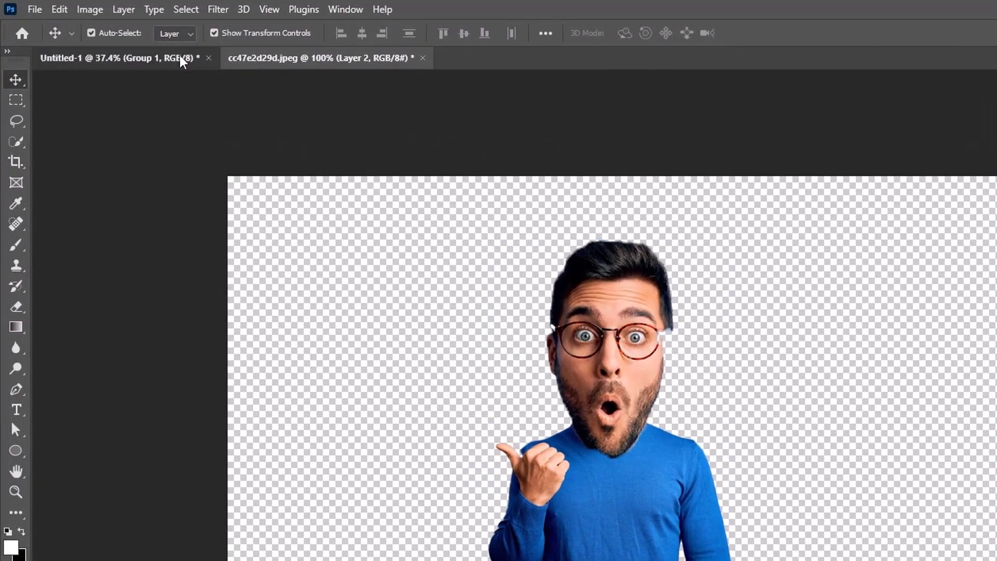
Return to the Untitled-1 document, expand Group 1 and open the effect smart object's contents.
left_click(99, 38)
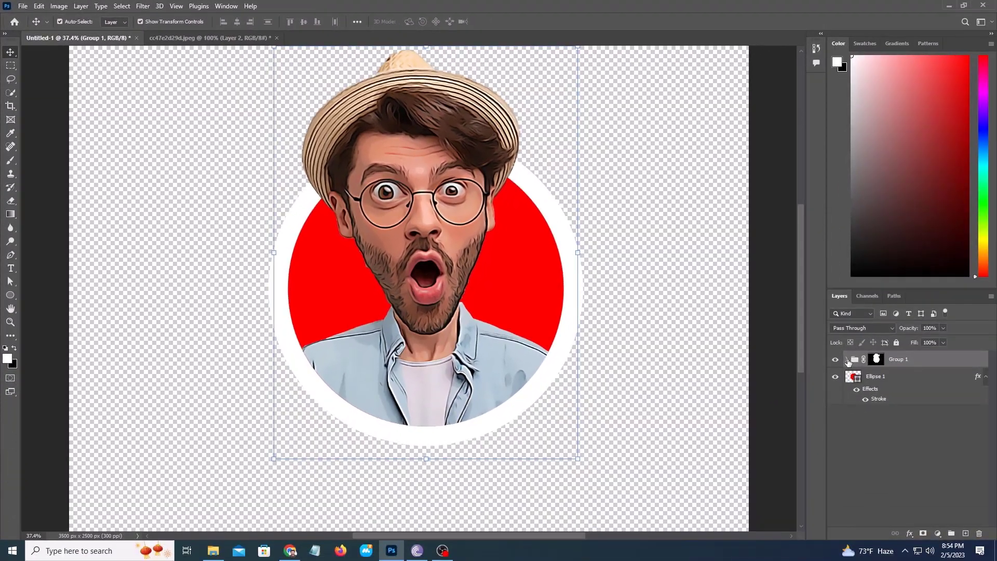
left_click(848, 359)
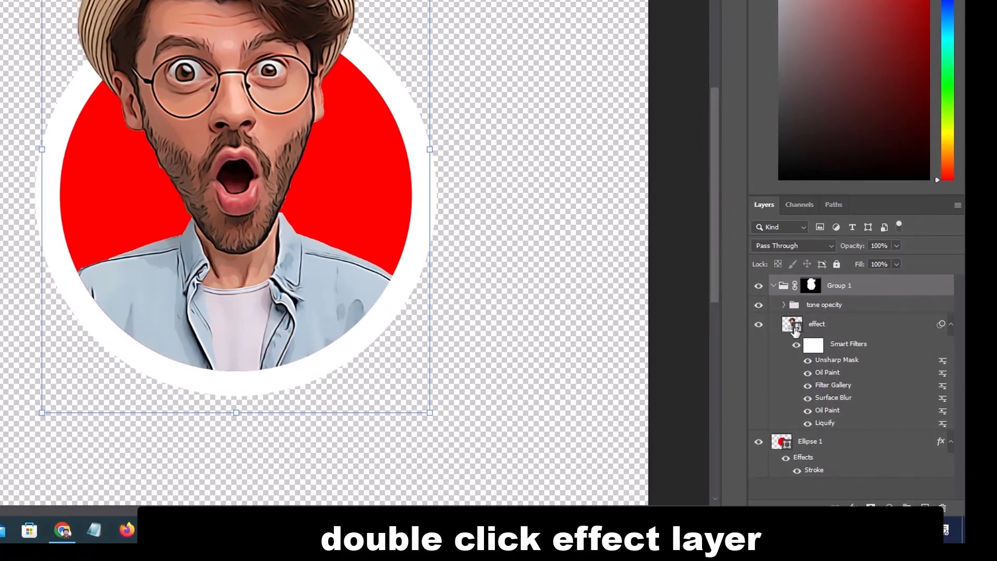
double_click(793, 326)
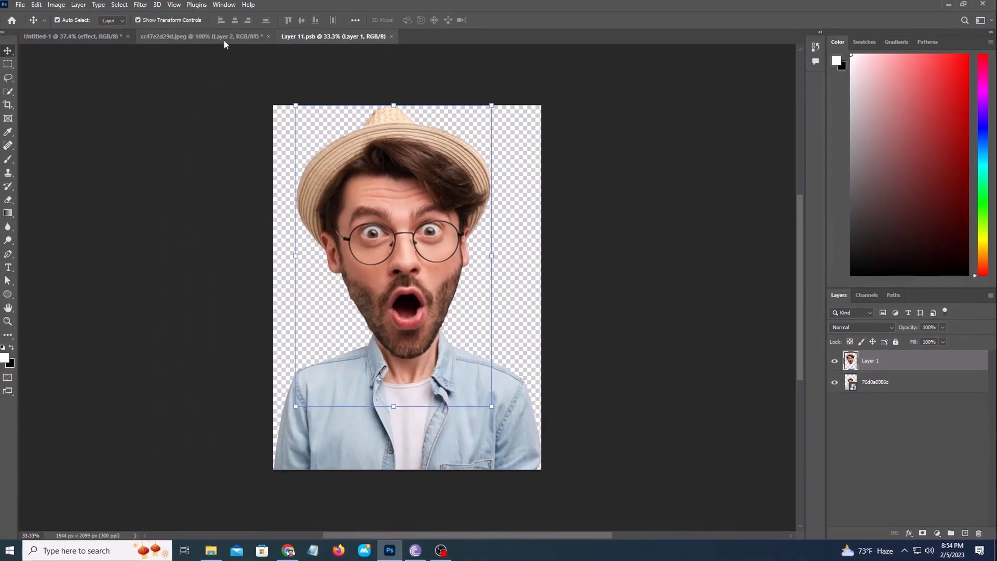
Bring the big-head figure from cc47e2d29d.jpeg into Layer 11.psb, scale it to about 146% and position it to fill the canvas.
left_click(225, 36)
left_click_drag(401, 221, 343, 168)
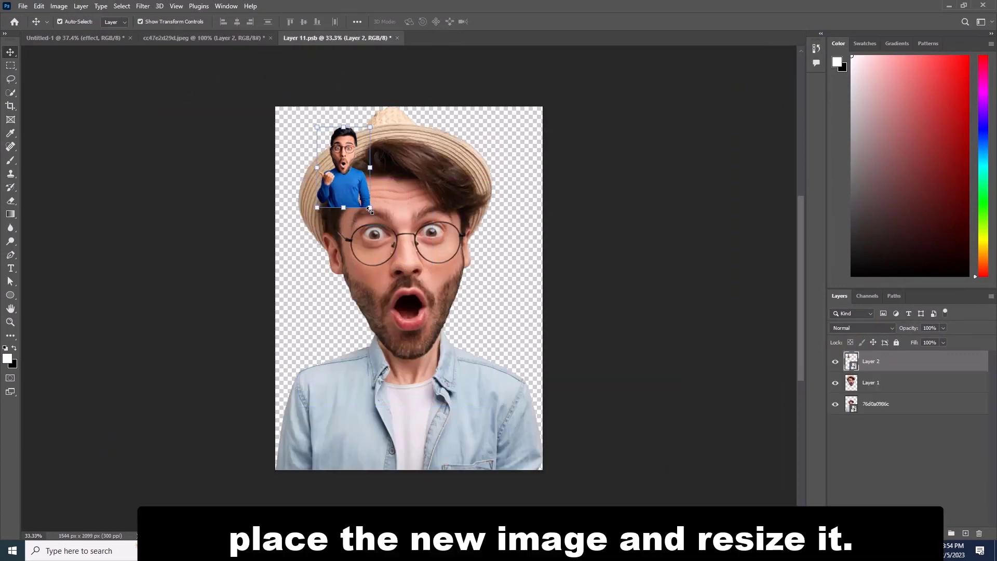
left_click_drag(370, 210, 559, 495)
left_click_drag(456, 399, 415, 382)
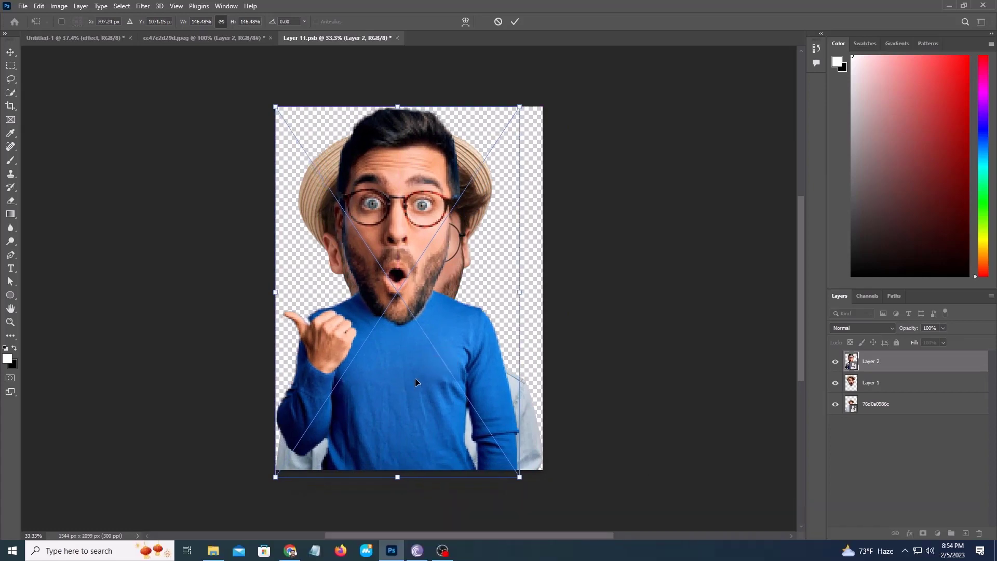
left_click(514, 22)
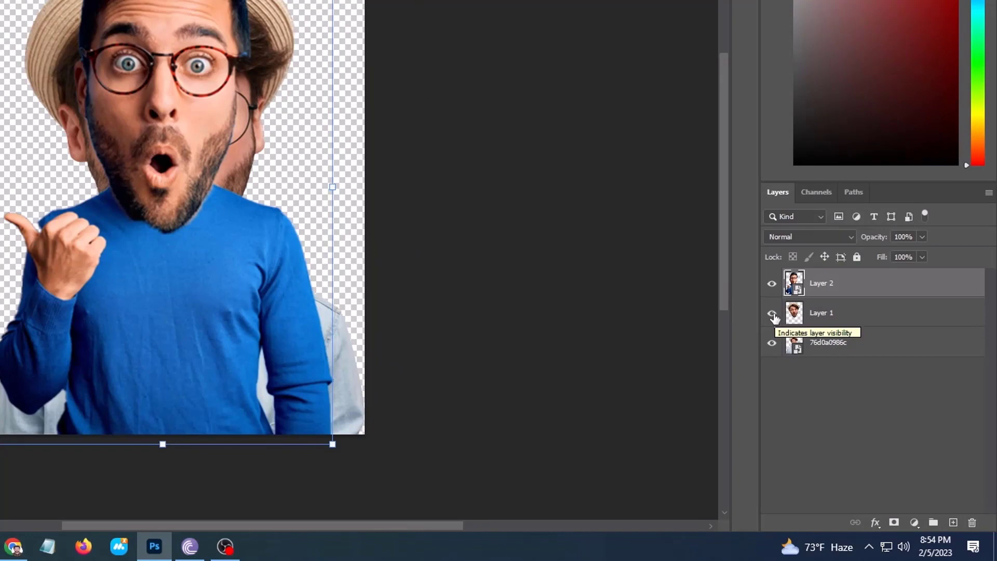
Hide Layer 1 and the 76d0a0986c layer, then save the smart object's contents.
left_click(773, 313)
left_click(772, 342)
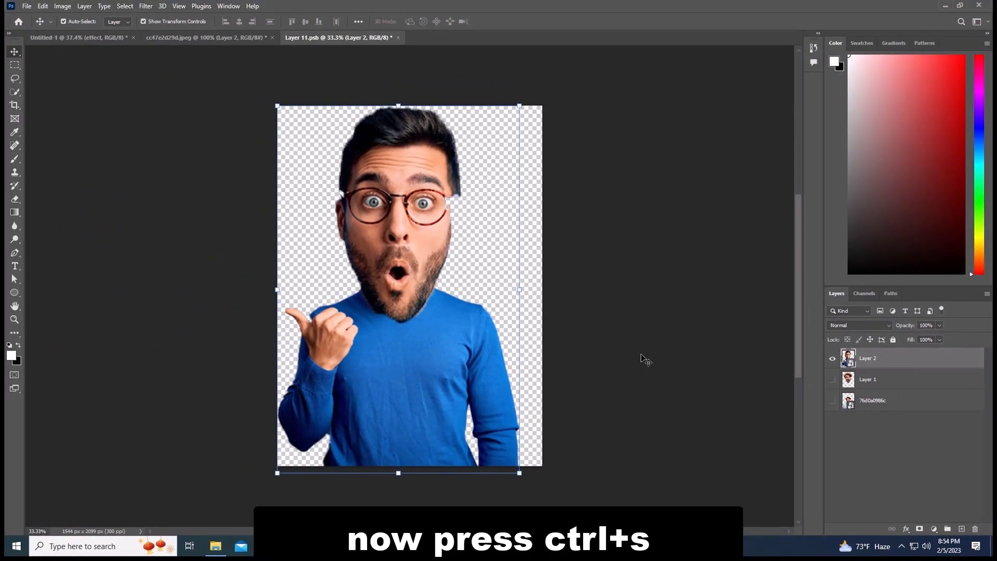
key("ctrl+s")
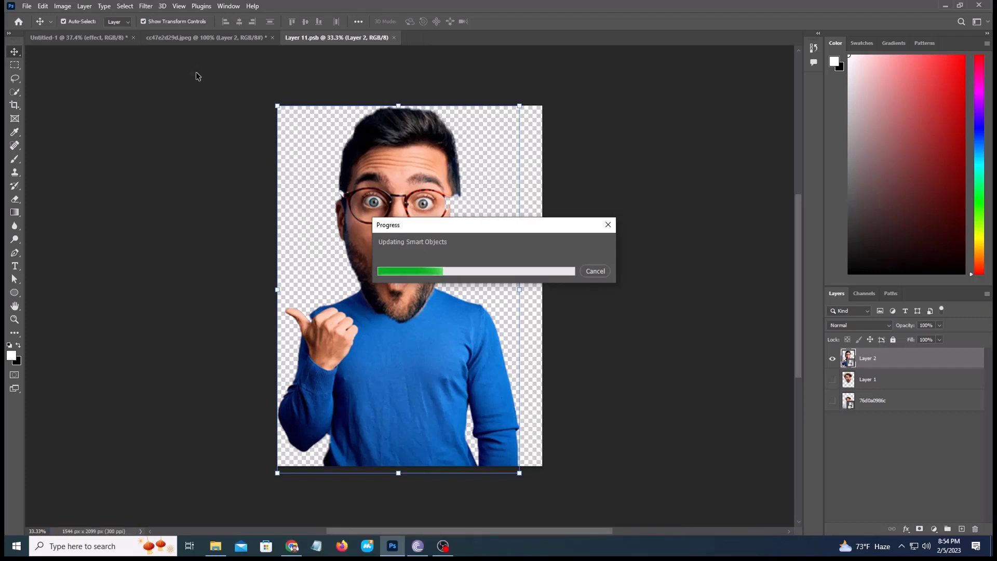
Return to the Untitled-1 document and save it as Untitled-1.psd with Maximize Compatibility on.
left_click(47, 37)
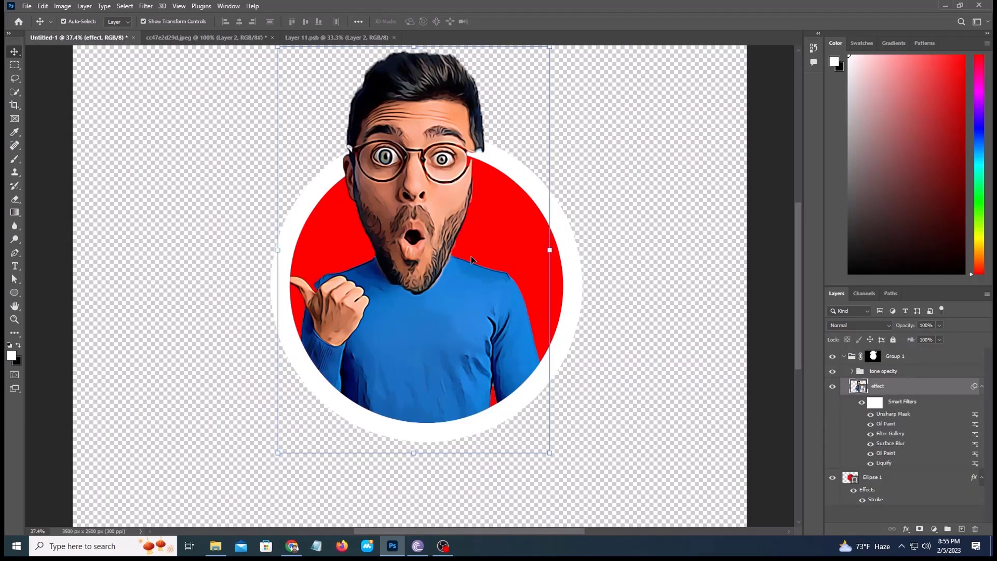
key("ctrl")
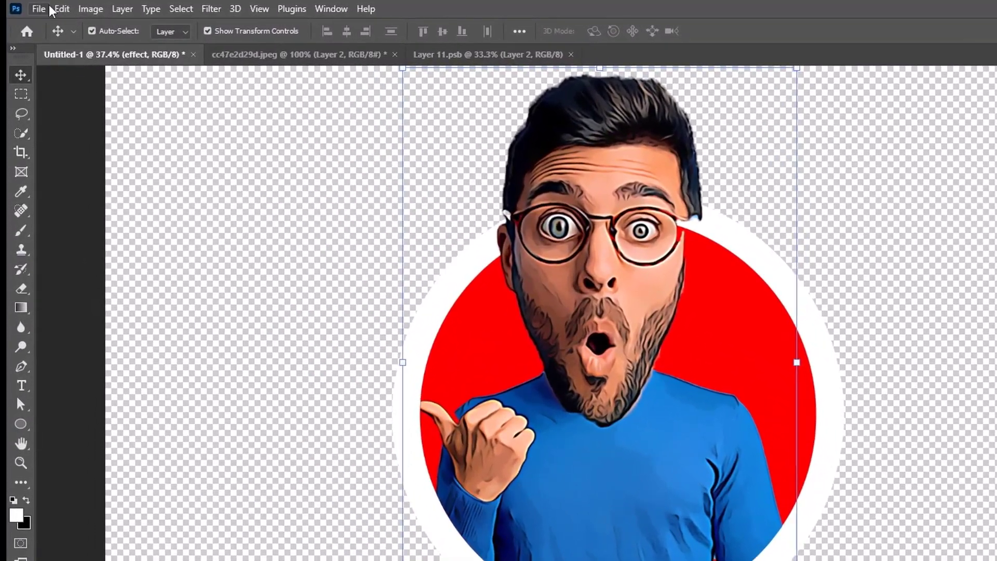
left_click(39, 9)
left_click(62, 189)
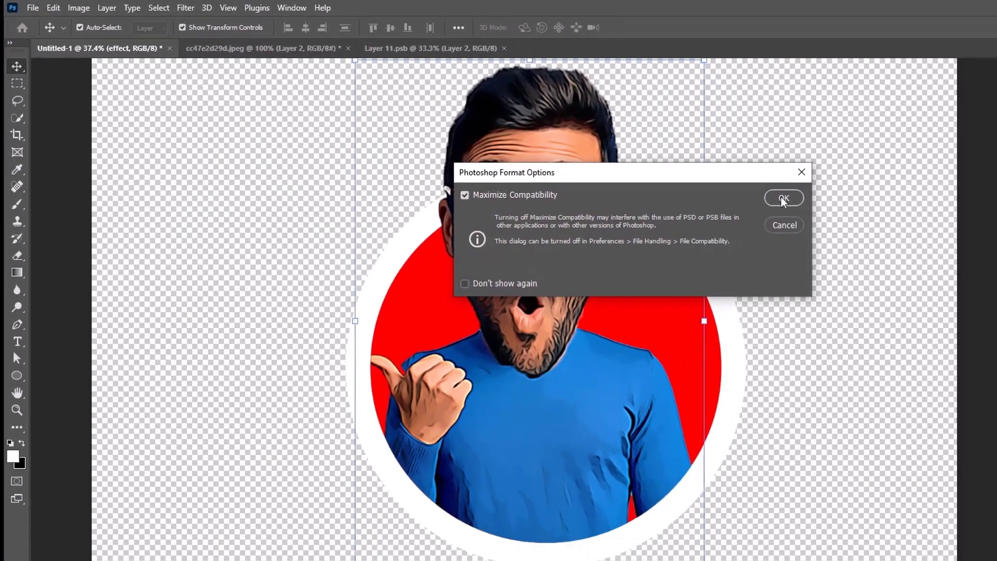
left_click(886, 224)
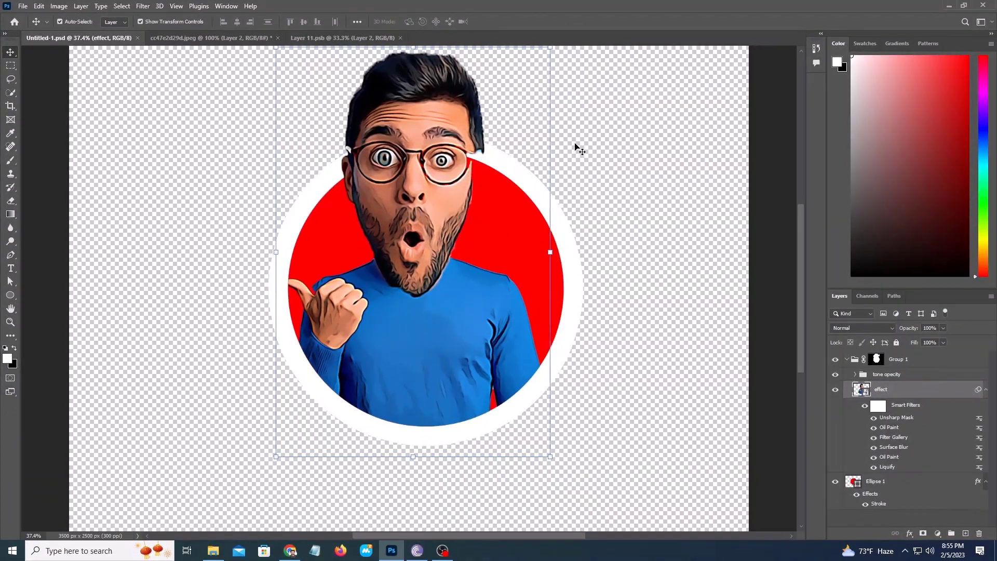